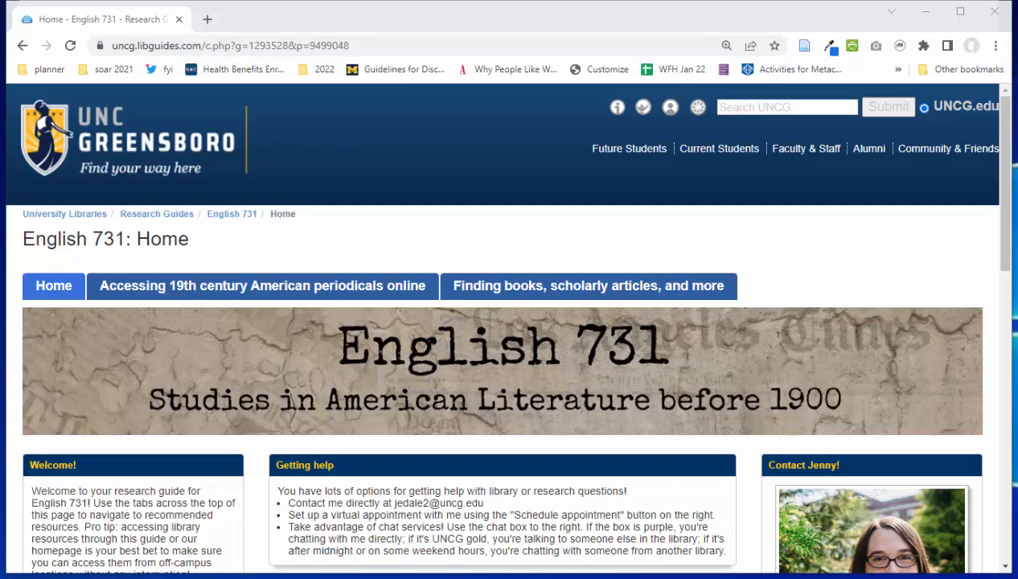
Open the American Periodicals Series database in a new tab from the guide's 19th century American periodicals page and dismiss the proxy notice.
click(292, 295)
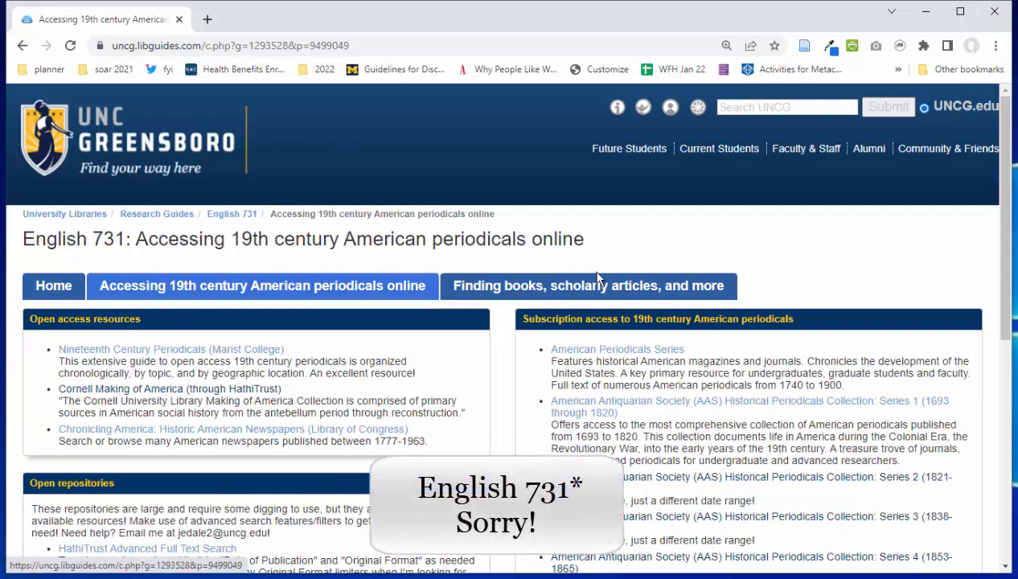
right_click(636, 352)
click(638, 357)
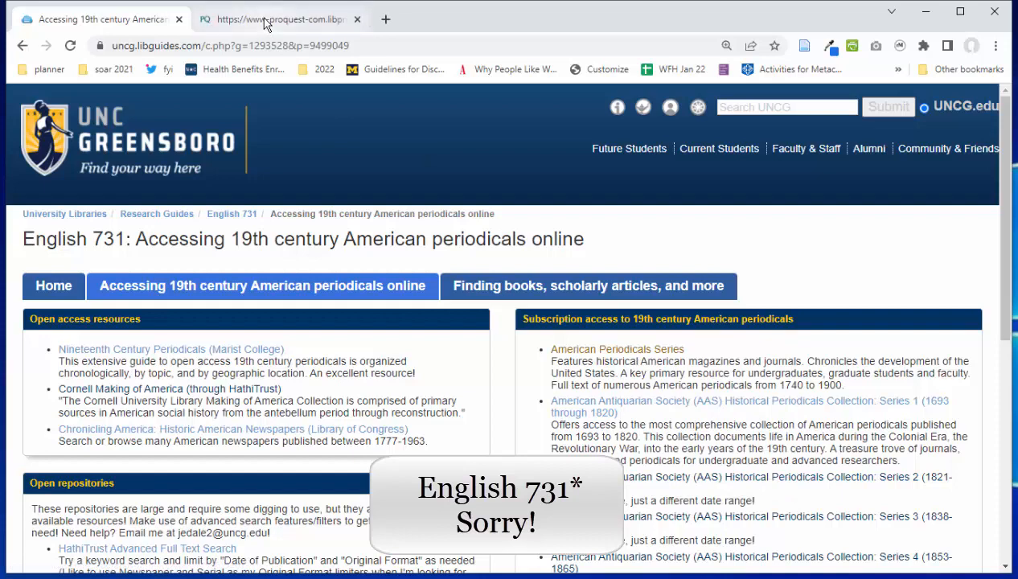
click(266, 24)
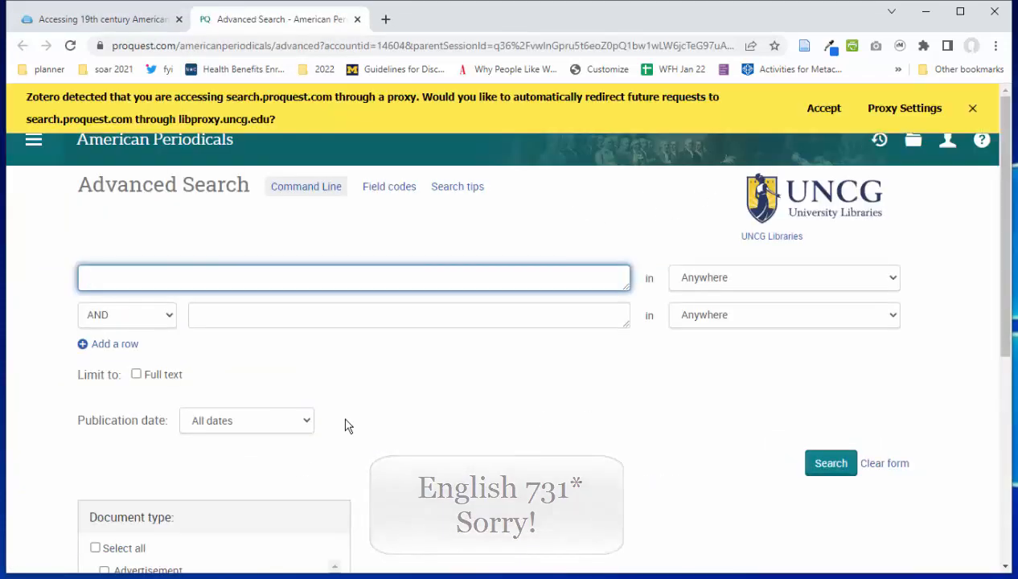
click(972, 108)
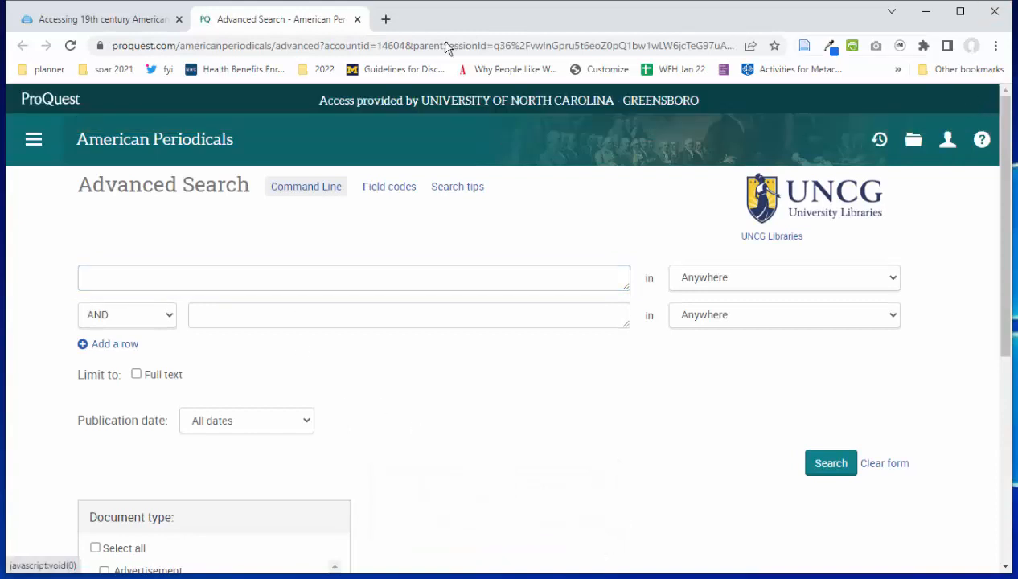
Enter "library" as the first search term in the advanced search form.
click(254, 283)
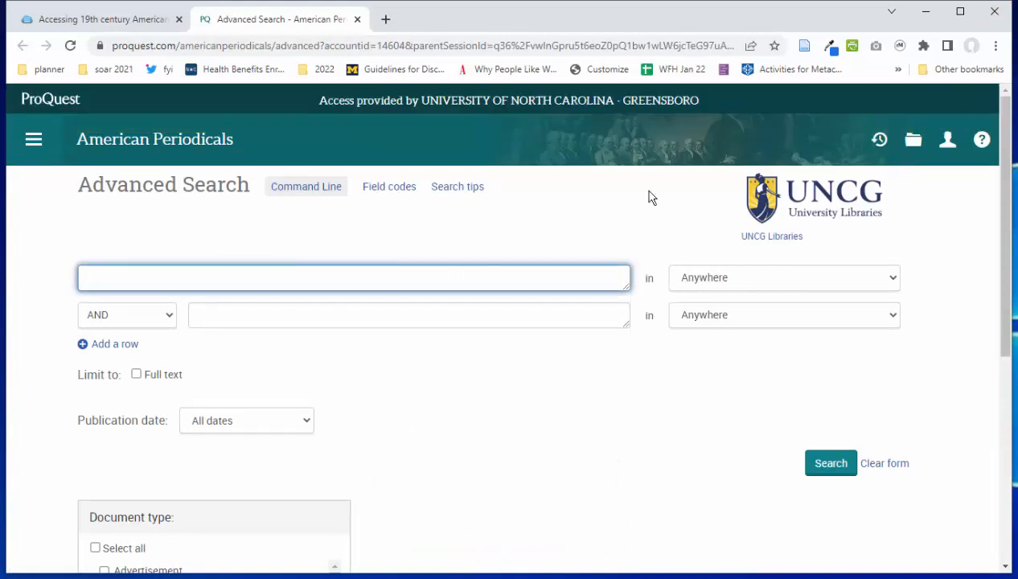
text(library)
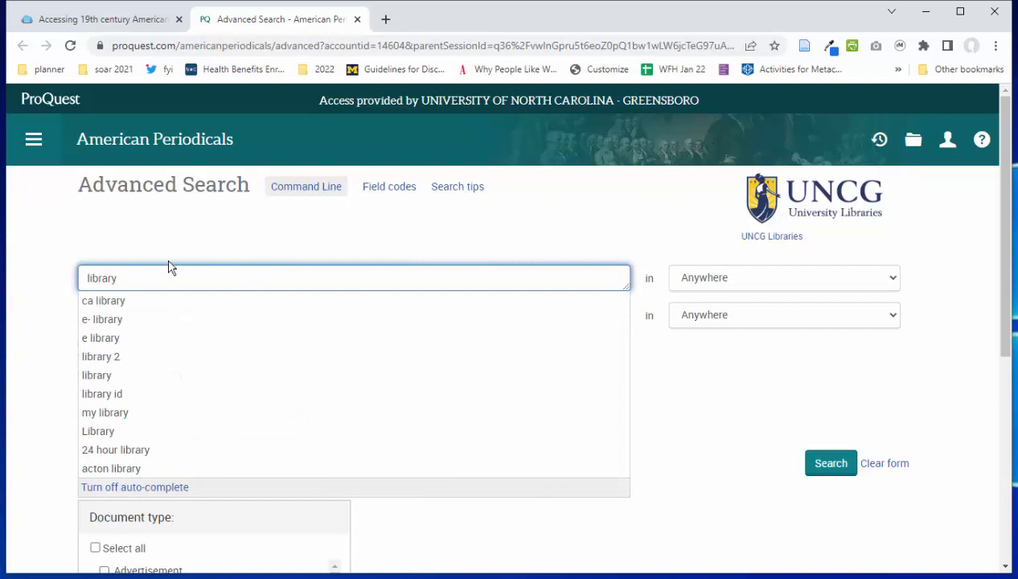
click(24, 243)
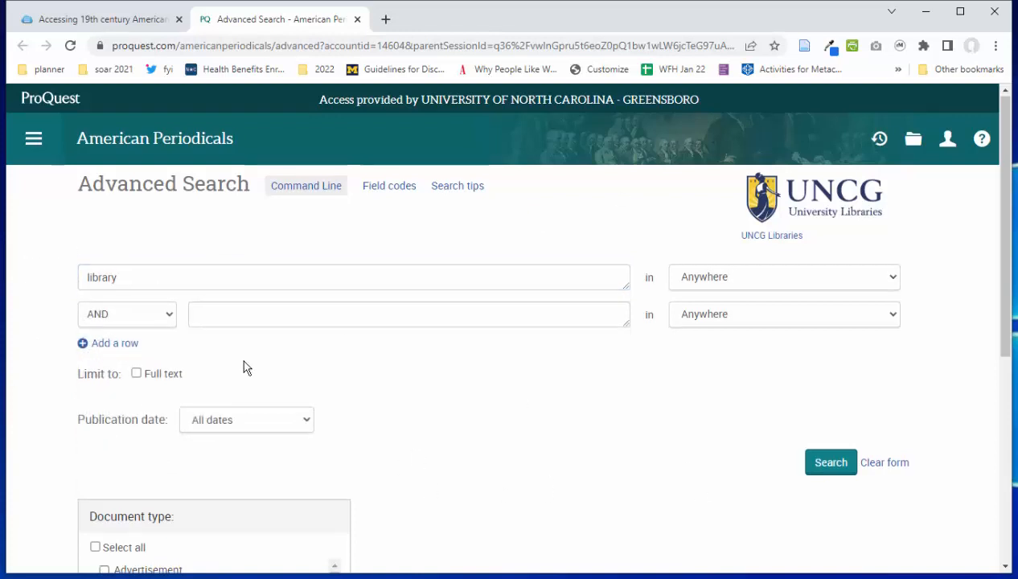
Limit the publication date to before the year 1800, leaving month and day unrestricted.
scroll(249, 338, down, 2)
click(263, 274)
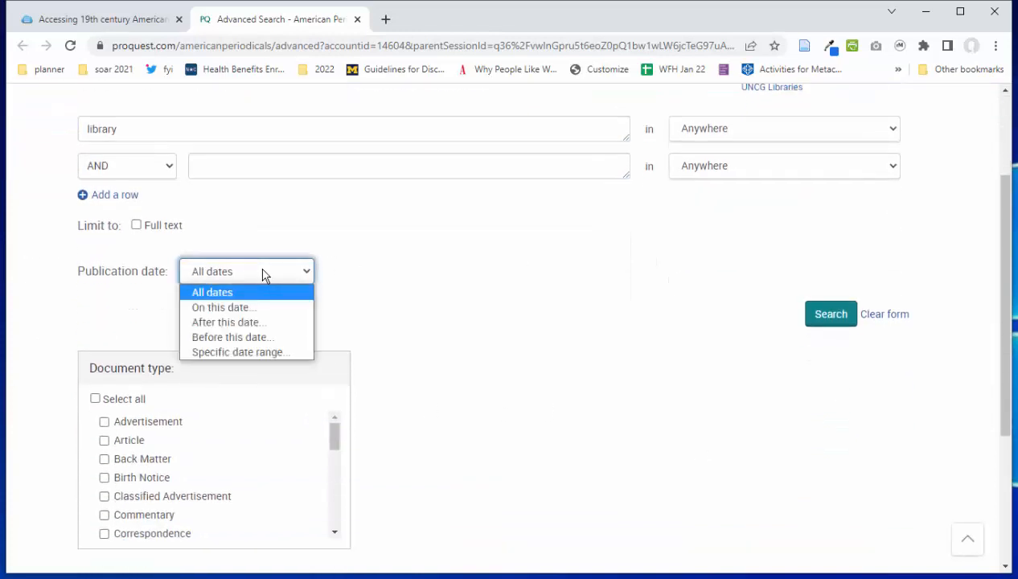
click(271, 343)
click(334, 309)
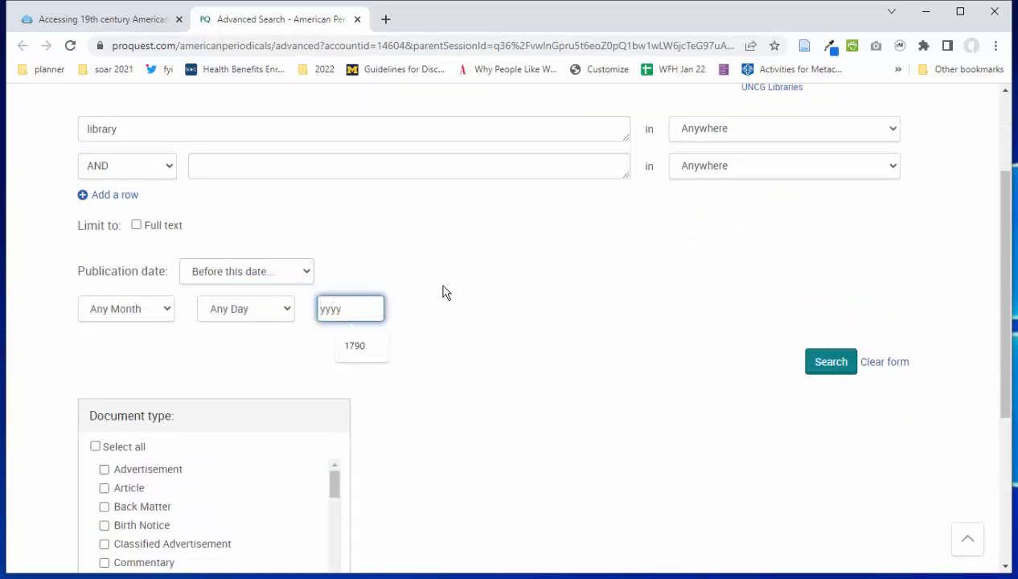
text(1800)
click(494, 303)
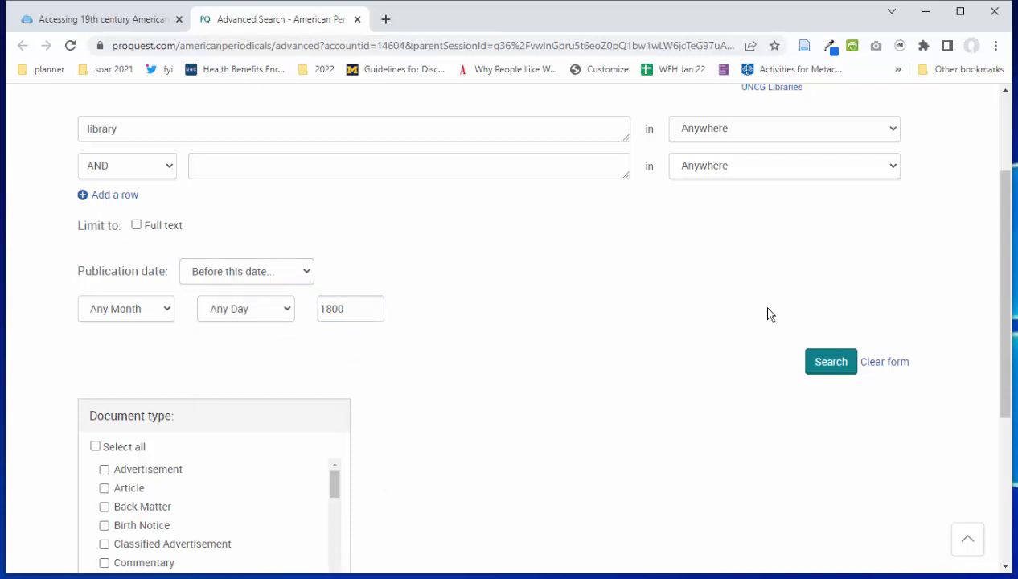
Restrict the document type to Article and run the search.
scroll(752, 330, down, 1)
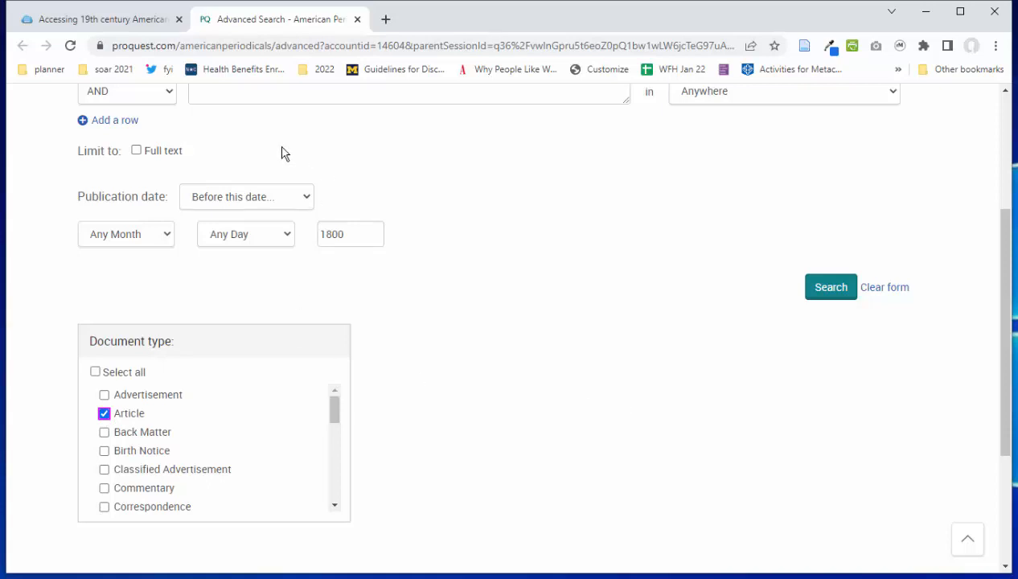
scroll(651, 448, up, 1)
scroll(652, 448, up, 2)
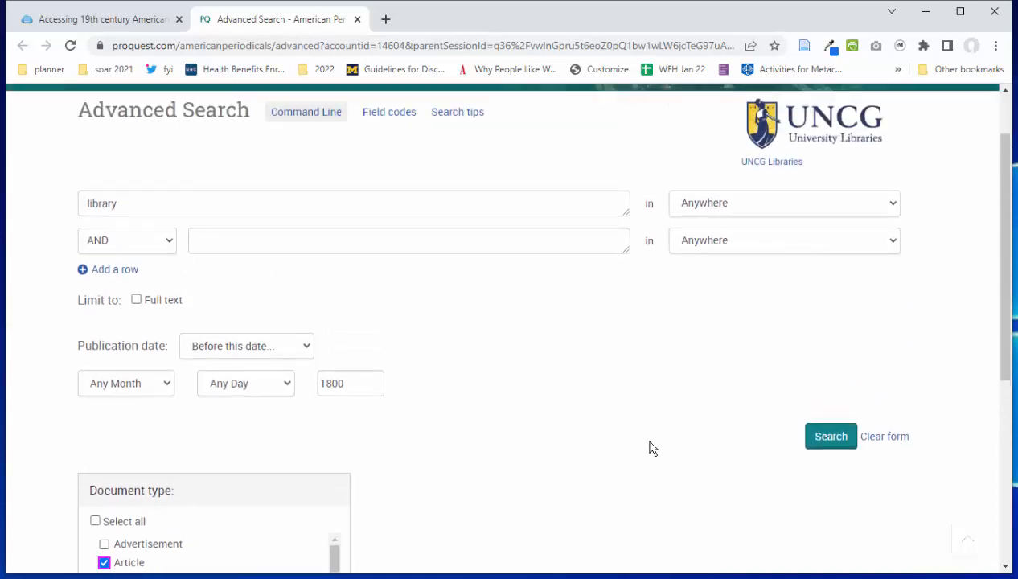
click(820, 445)
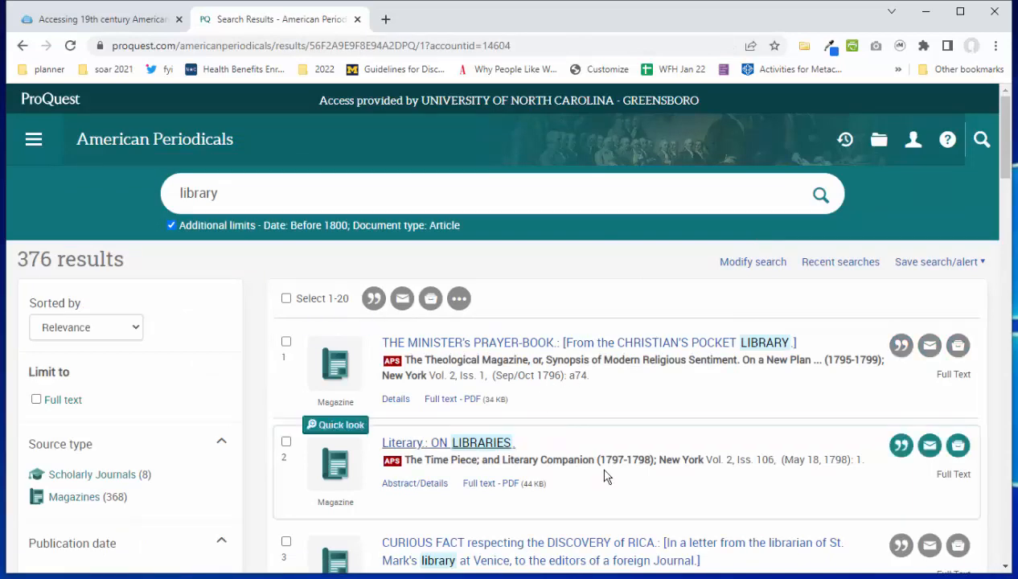
Browse the search results and open the article "Meditations in a Library".
scroll(655, 427, down, 2)
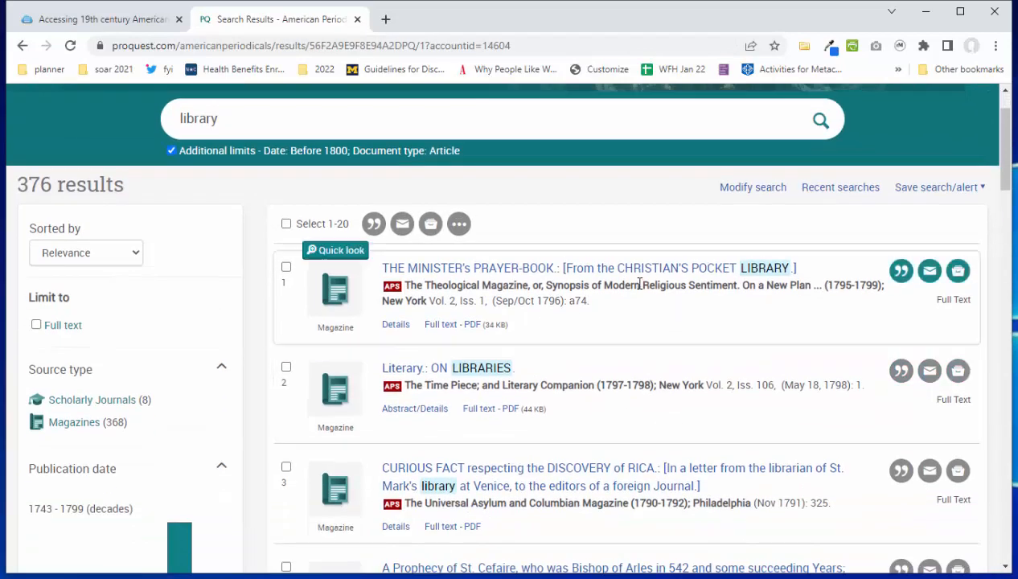
scroll(666, 321, down, 4)
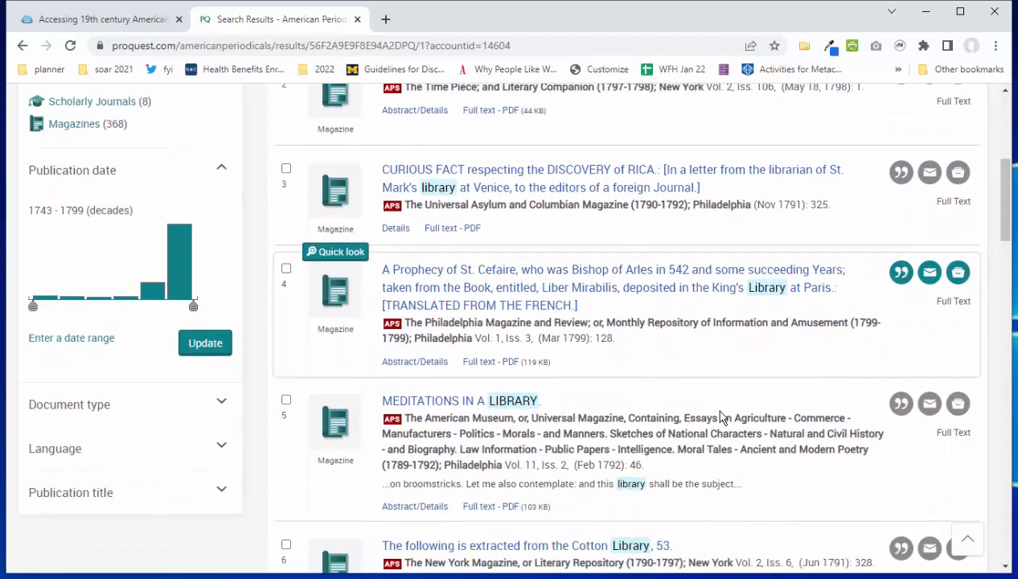
scroll(722, 415, down, 1)
scroll(762, 404, down, 1)
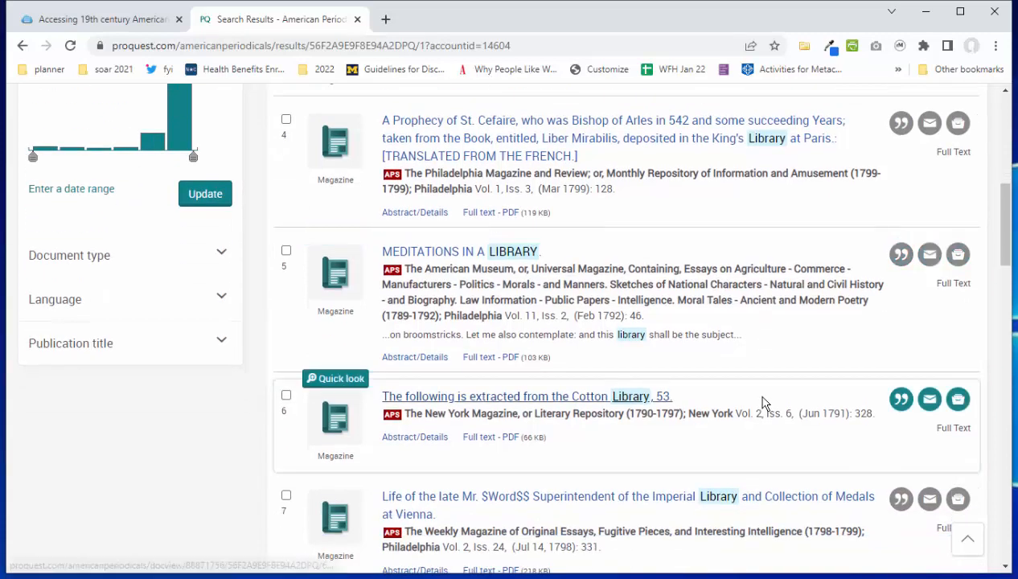
scroll(763, 404, up, 1)
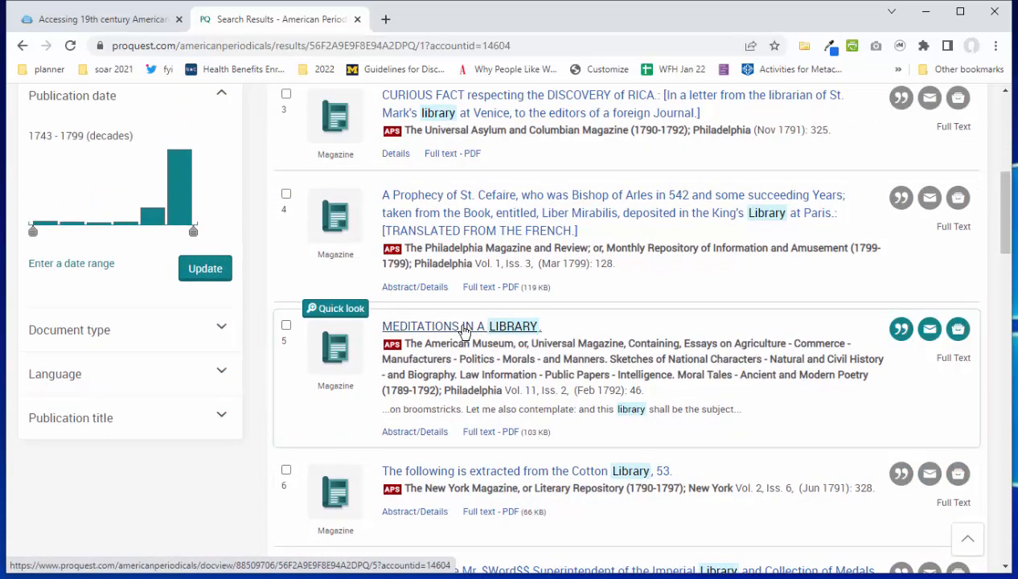
click(465, 330)
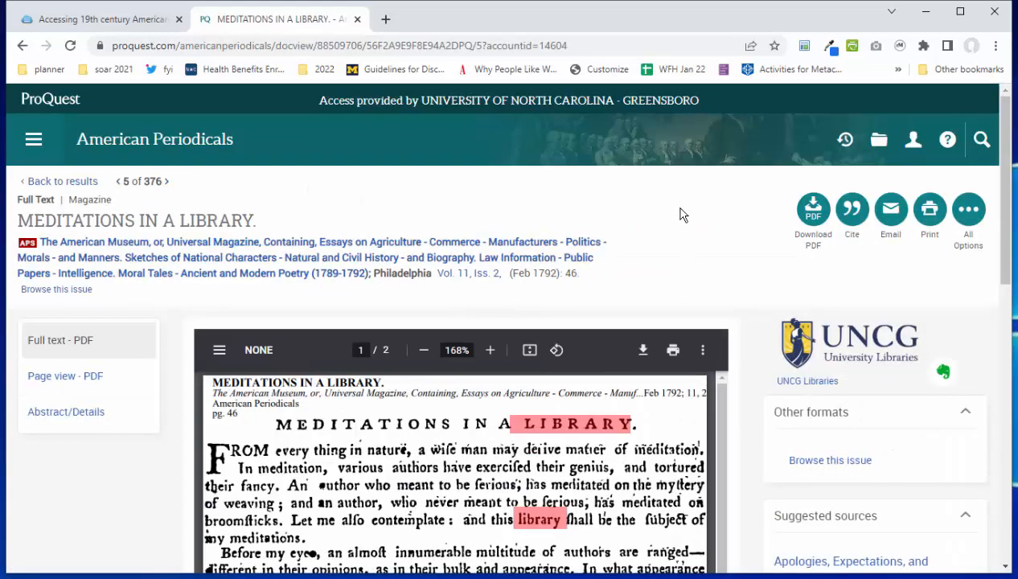
Look through both pages of the article's full-text PDF and return to its beginning.
scroll(479, 467, down, 1)
scroll(479, 467, up, 1)
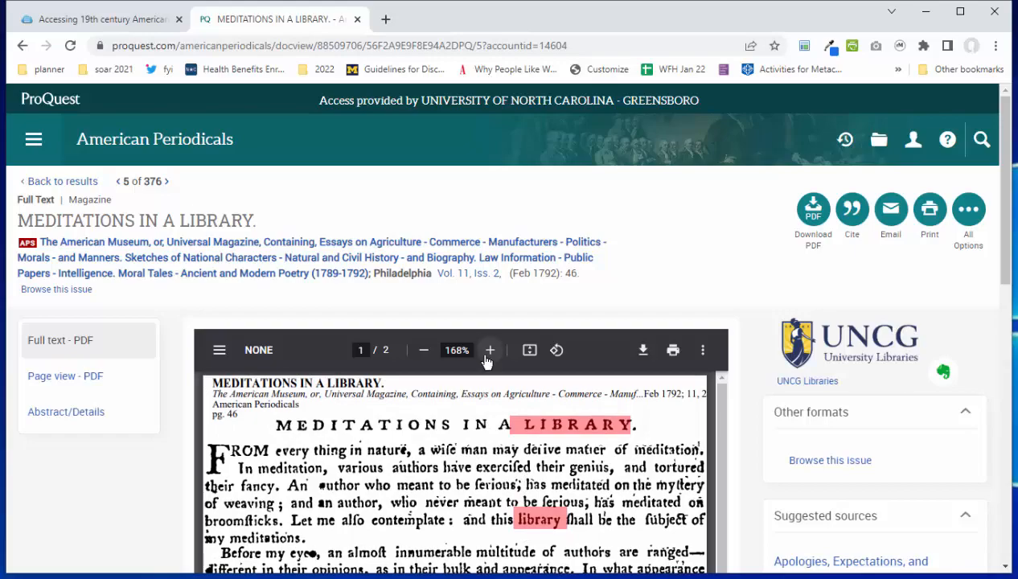
scroll(478, 455, down, 5)
scroll(479, 456, down, 10)
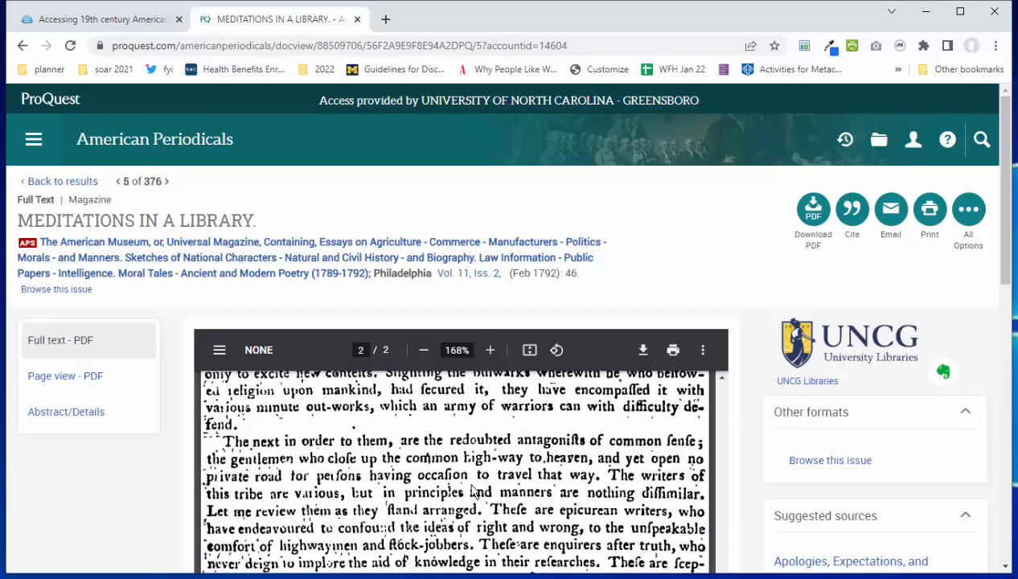
scroll(474, 493, up, 8)
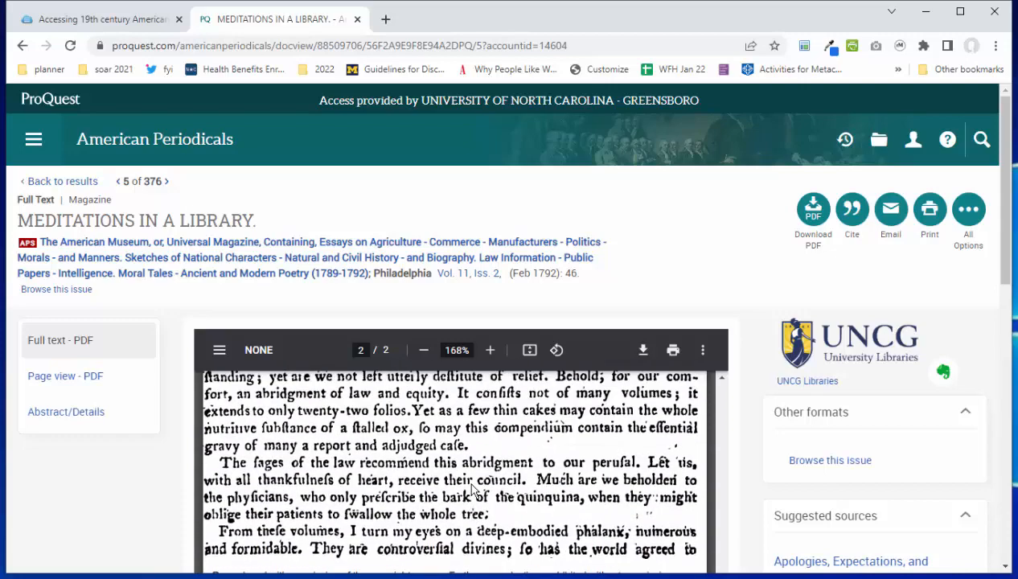
scroll(474, 490, up, 10)
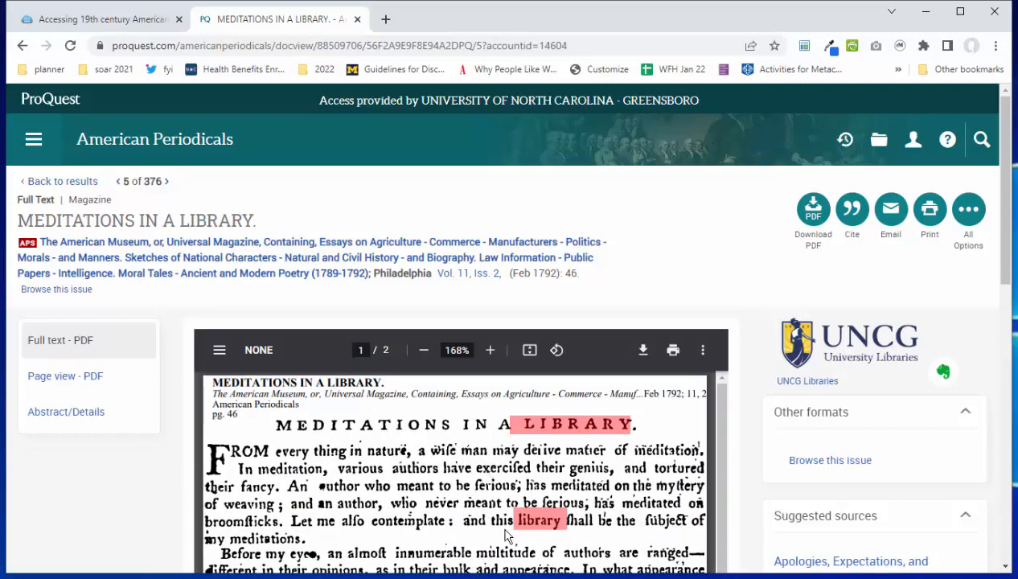
Switch to Zotero and create a new collection named "Periodicals test" in My Library.
key(alt+Tab)
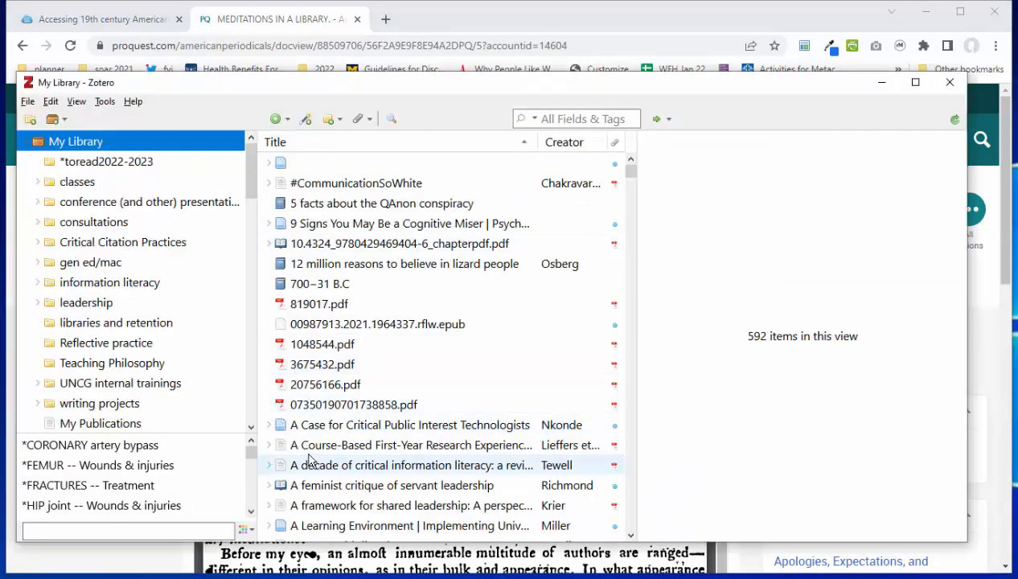
click(30, 121)
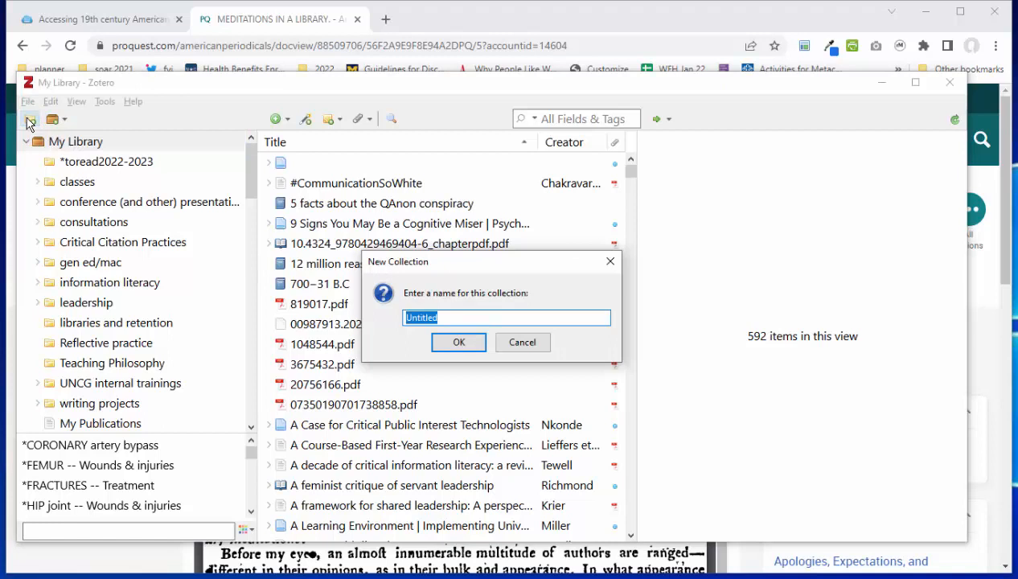
text(Periodicals test)
key(Return)
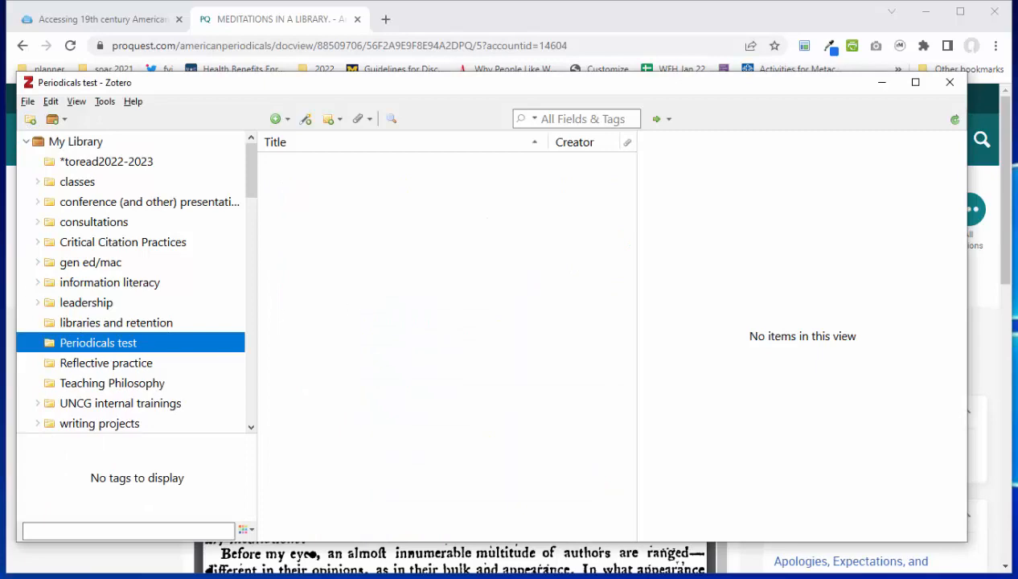
Save the ProQuest article to the Periodicals test collection from the browser and bring up its record in Zotero.
click(351, 561)
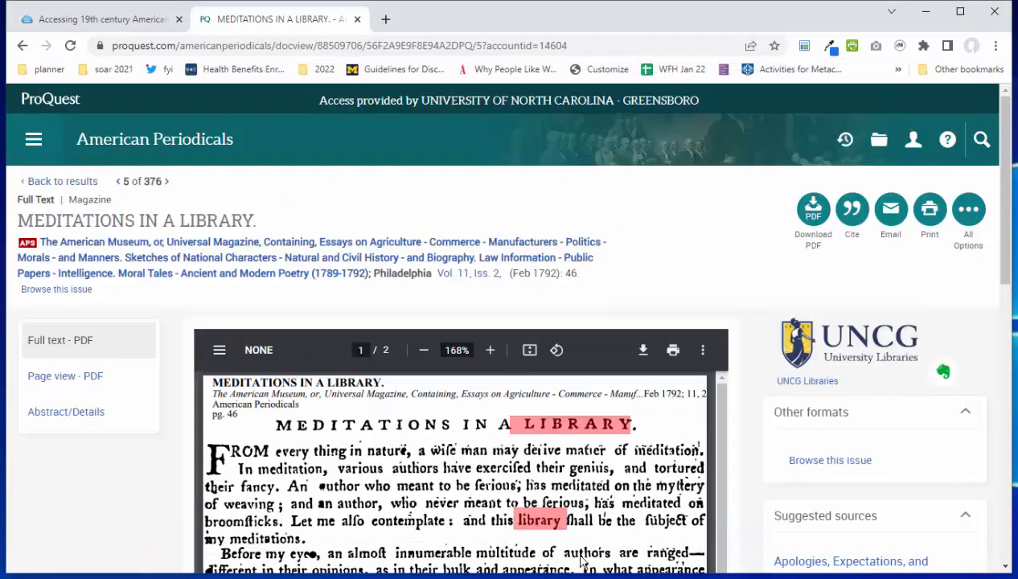
click(804, 47)
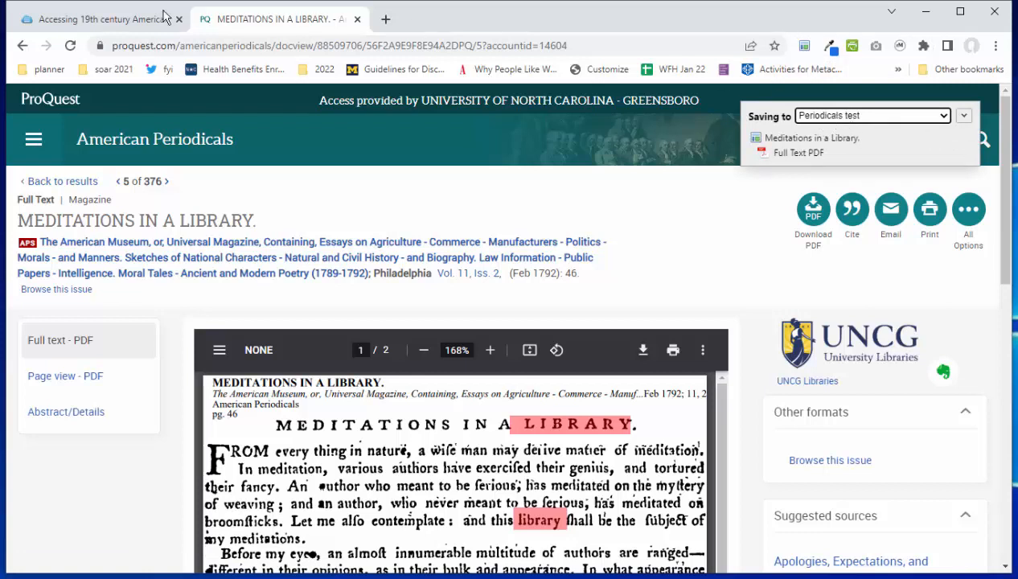
key(alt+Tab)
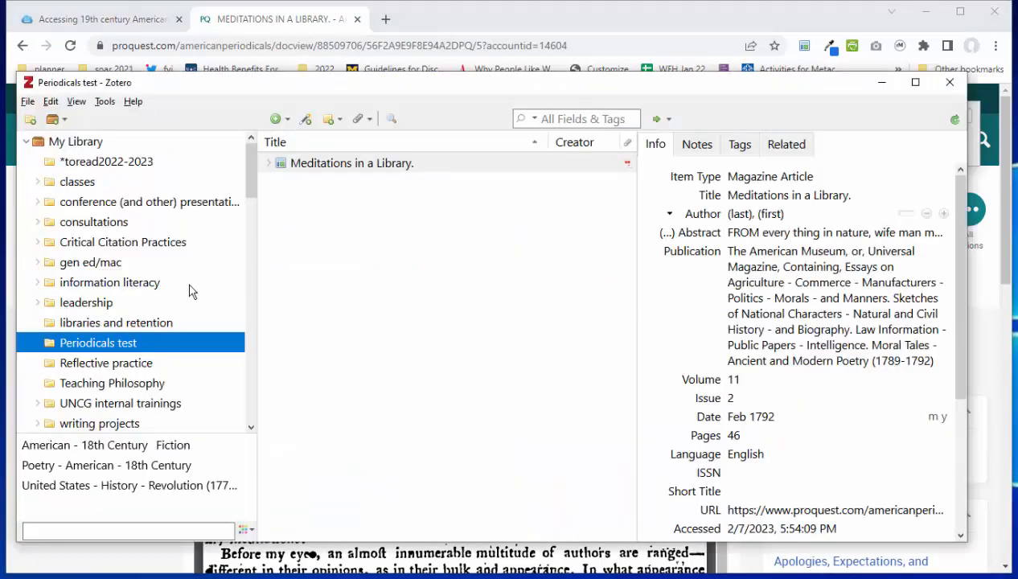
Check the title and author fields of the Zotero record against the article's ProQuest page.
click(743, 196)
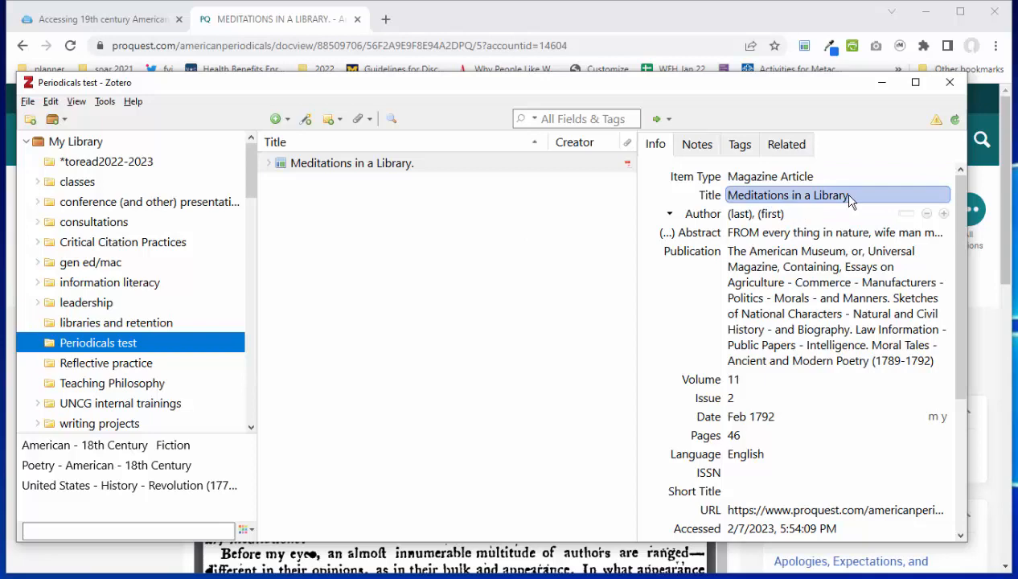
click(270, 24)
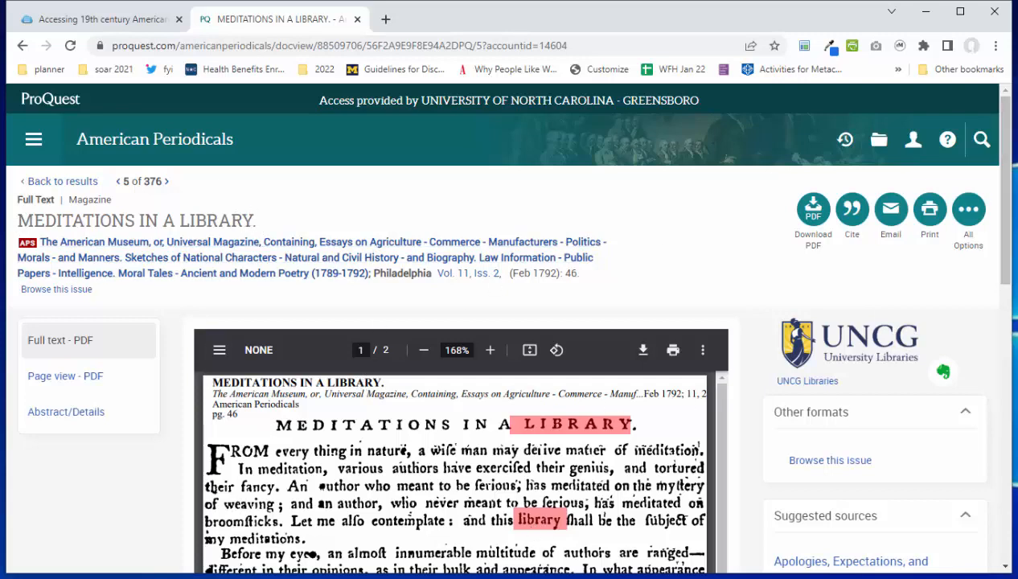
key(alt+Tab)
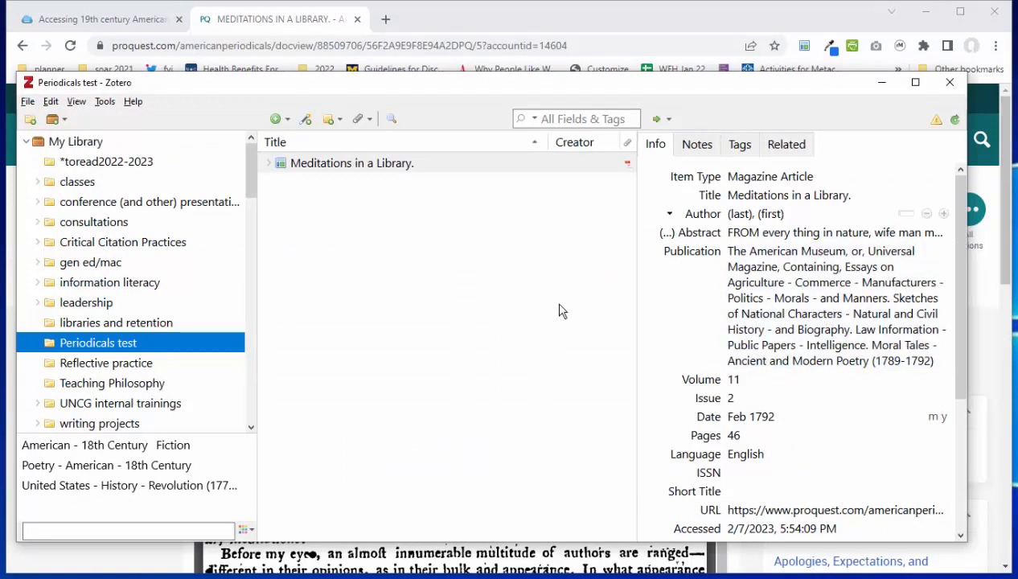
click(807, 291)
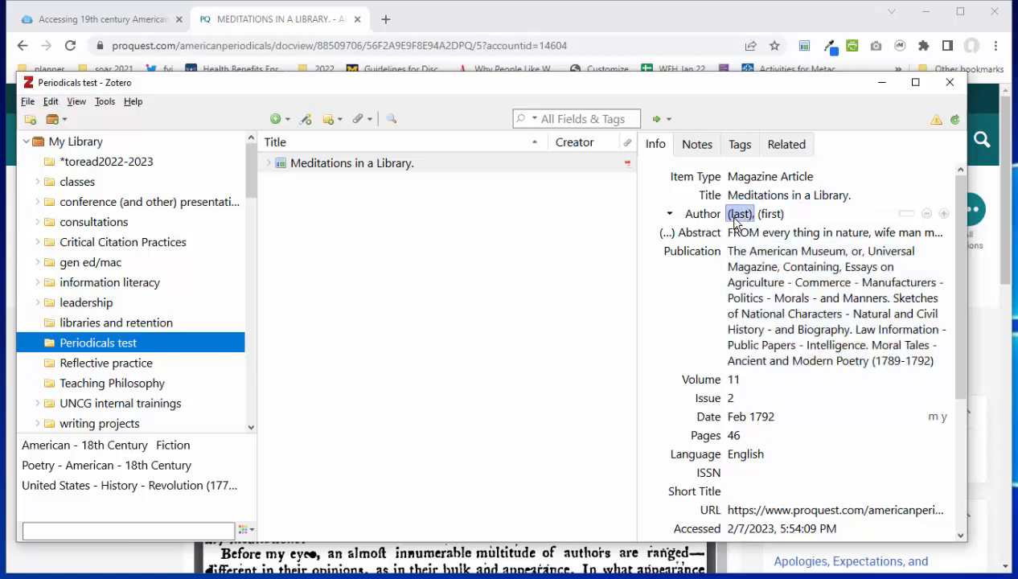
click(771, 214)
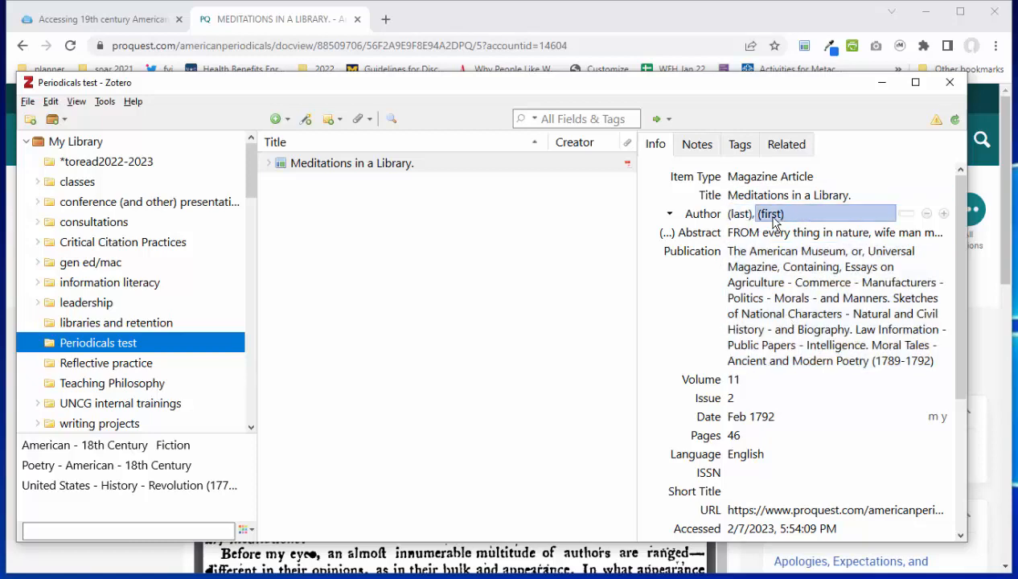
Switch to the ProQuest page and look through both pages of the article's PDF for an author, returning to its beginning.
click(268, 16)
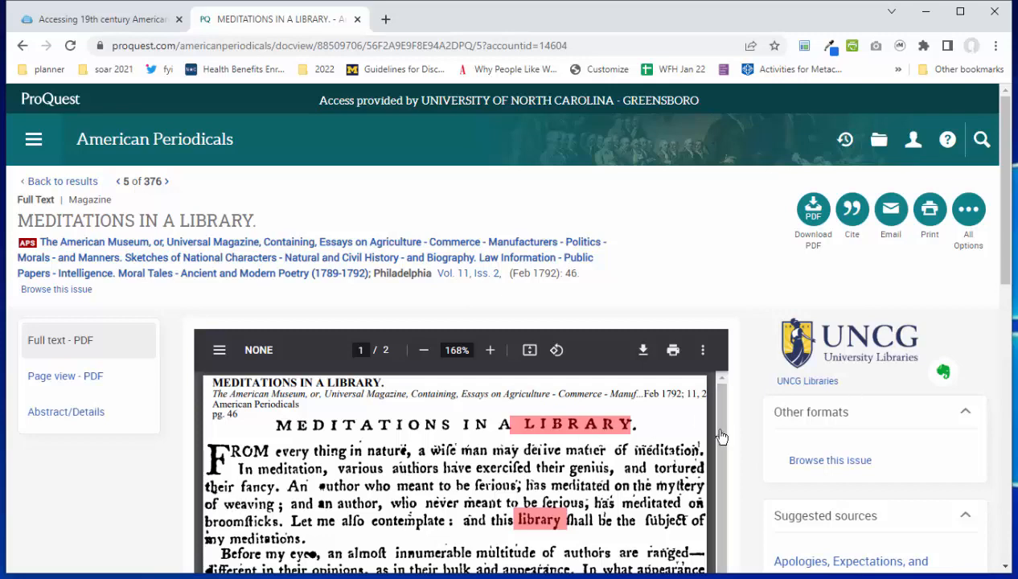
scroll(568, 457, down, 10)
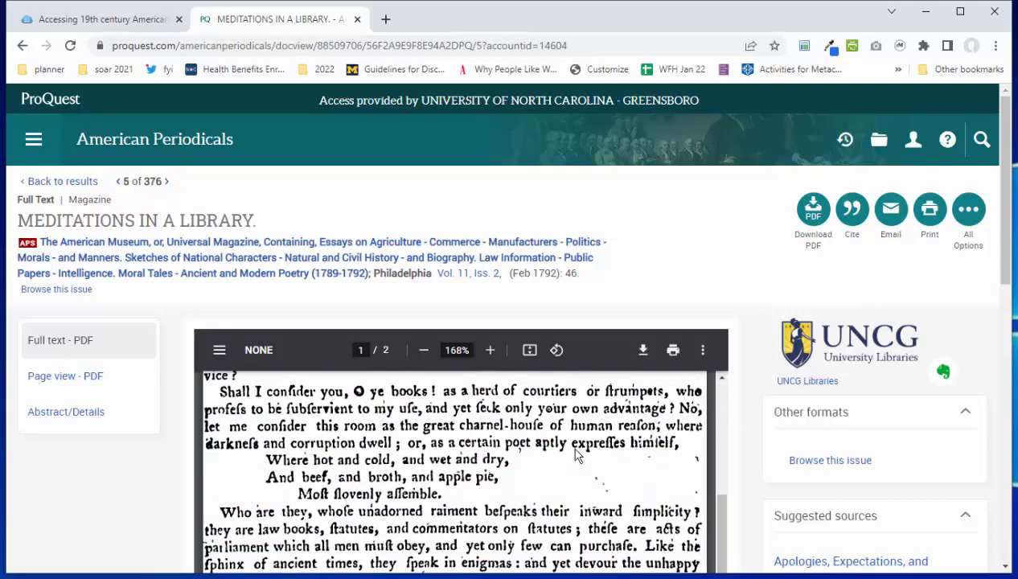
scroll(576, 455, down, 10)
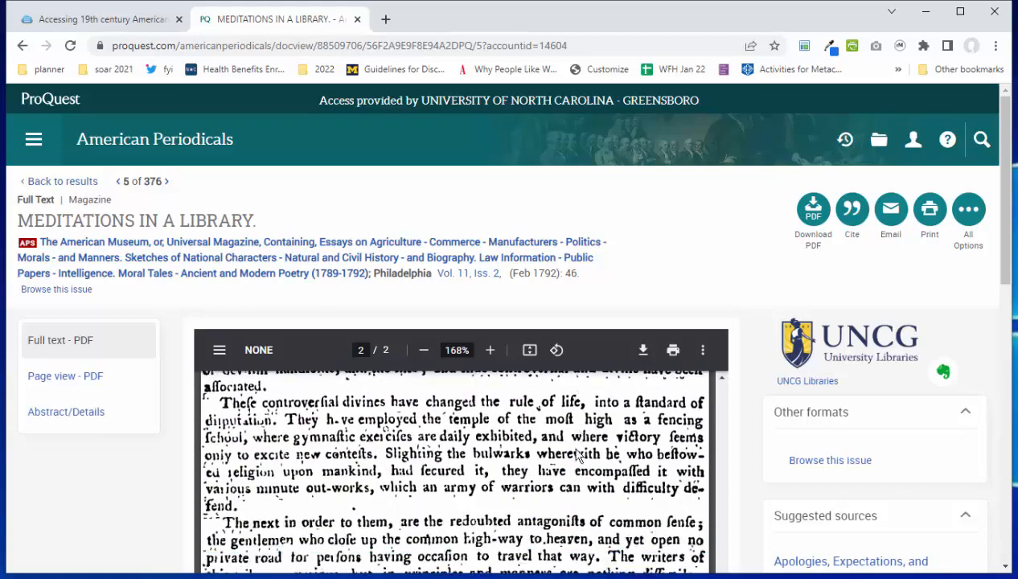
scroll(576, 455, down, 10)
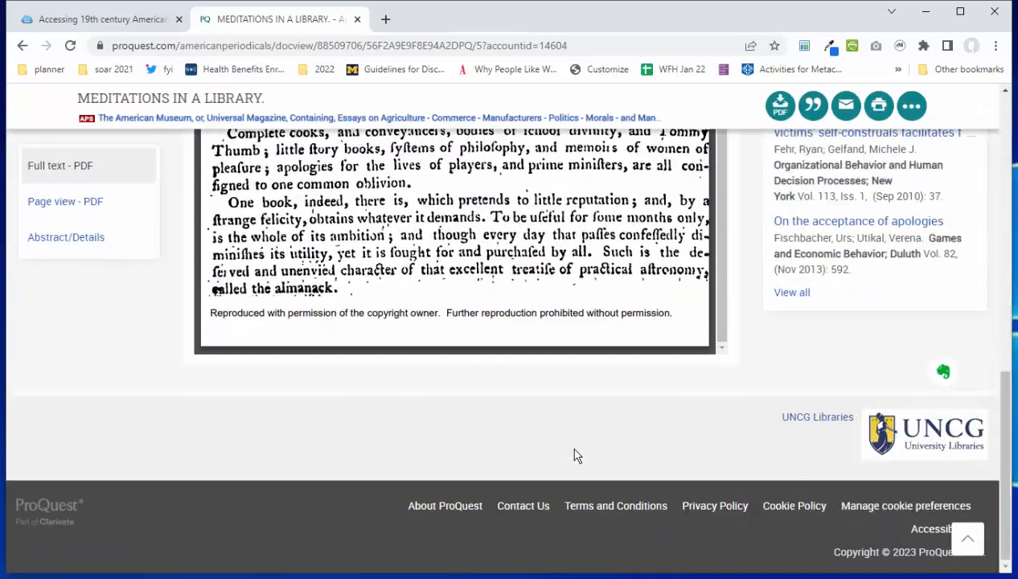
scroll(575, 455, up, 10)
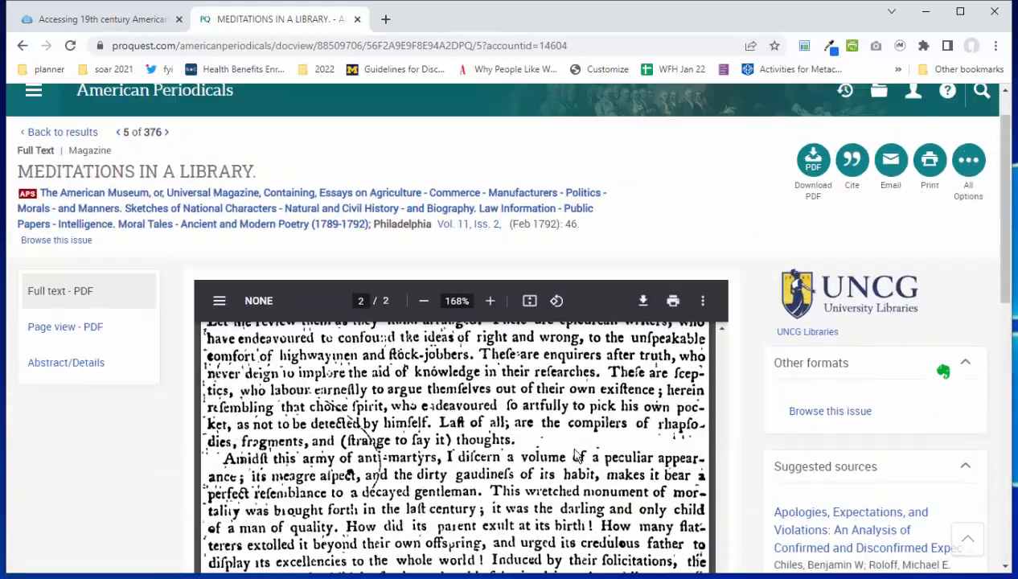
scroll(473, 390, up, 5)
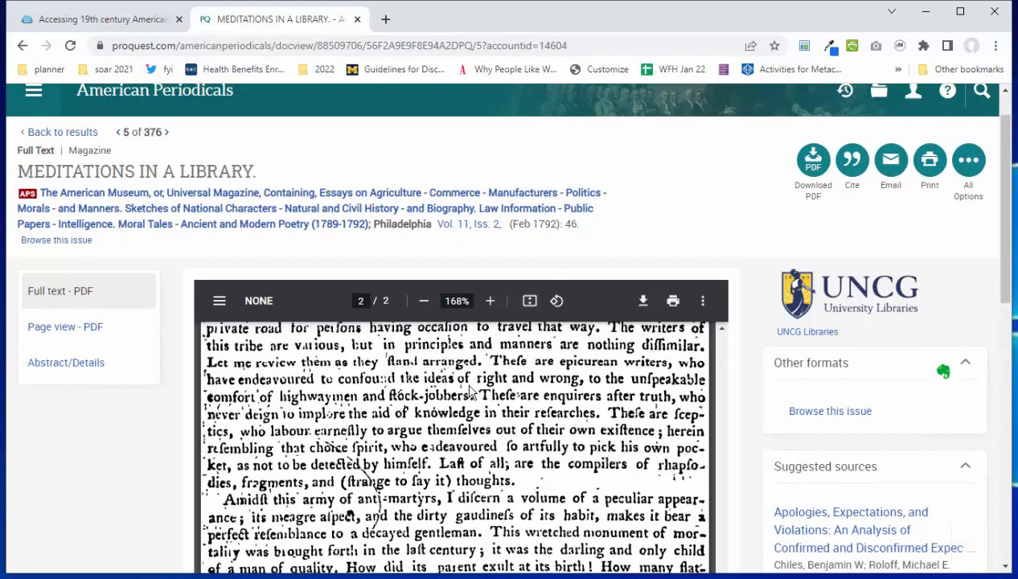
scroll(473, 390, up, 6)
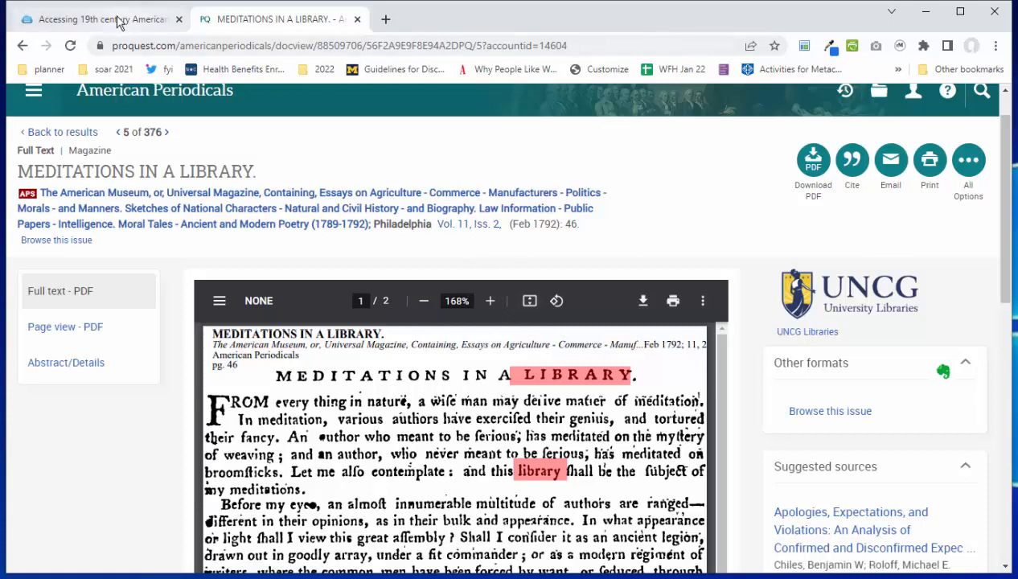
Switch back to Zotero, review the empty author field, and convert the article's title to sentence case.
key(alt+Tab)
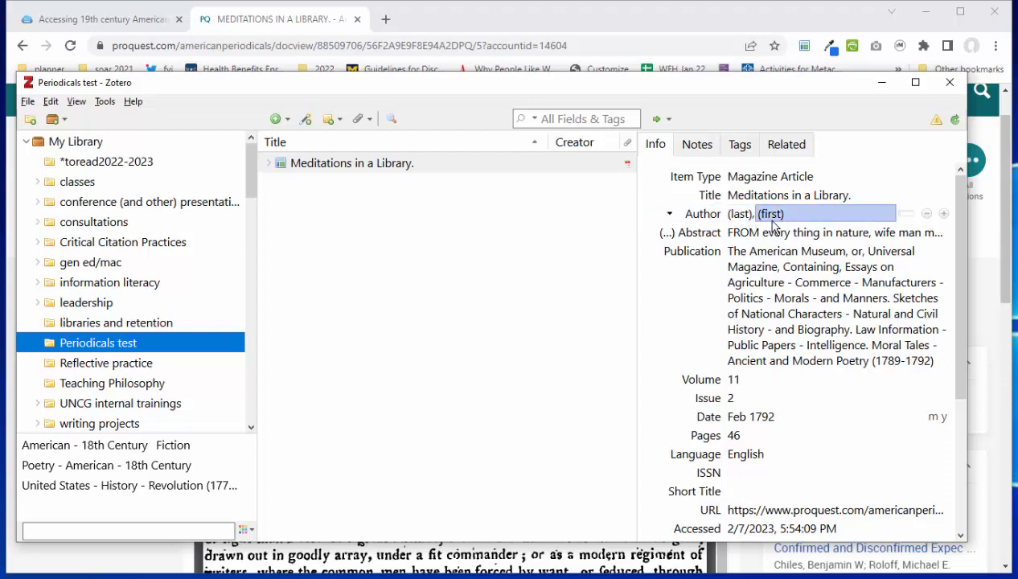
click(744, 216)
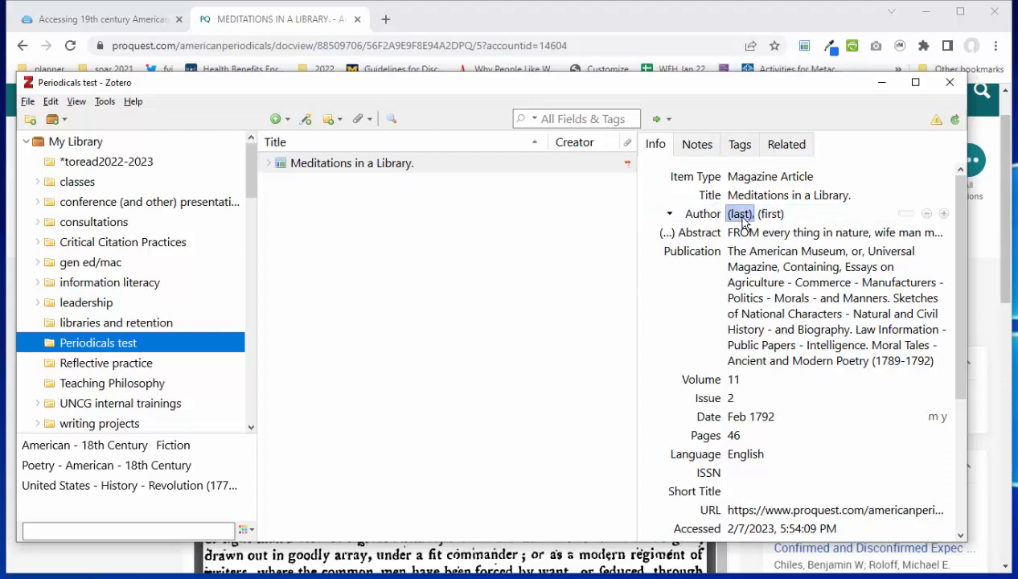
click(771, 214)
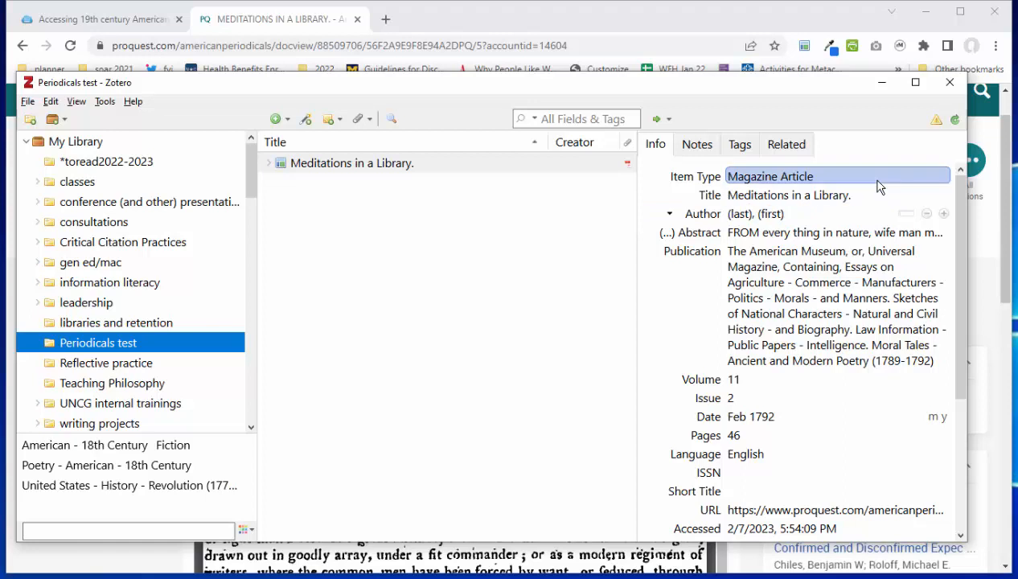
right_click(752, 203)
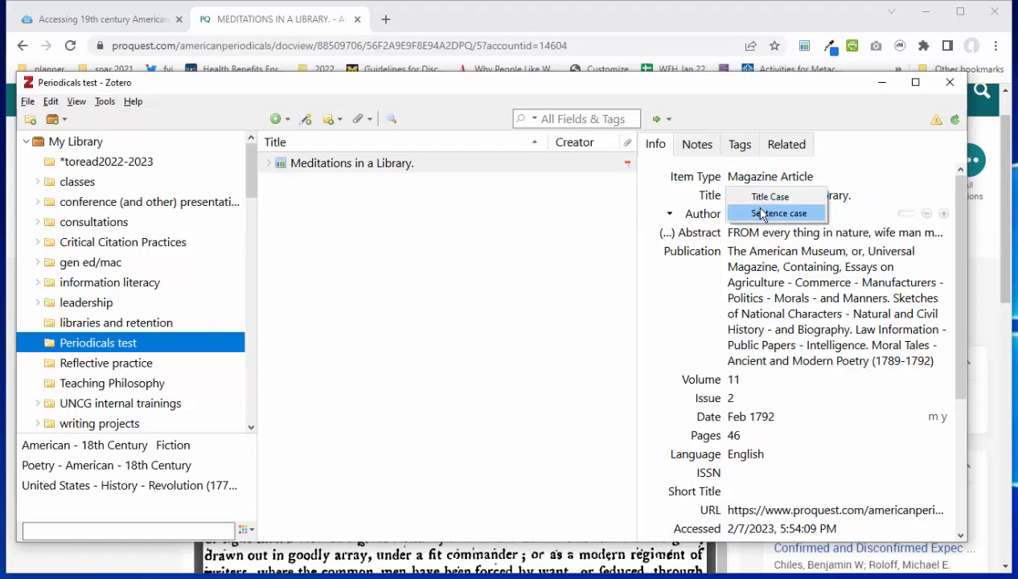
click(776, 213)
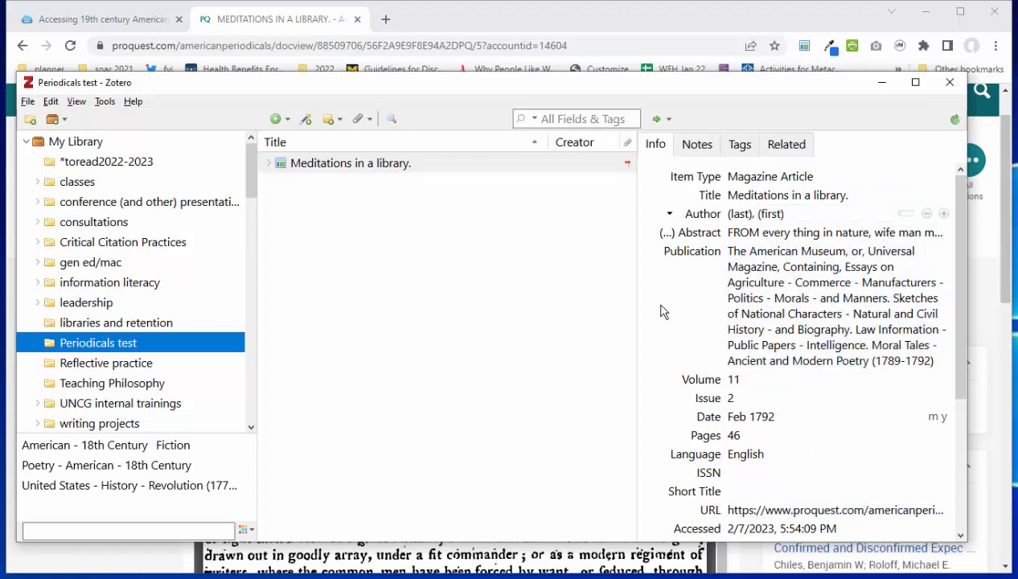
Remove the trailing period from the title so that it reads "Meditations in a library".
click(762, 321)
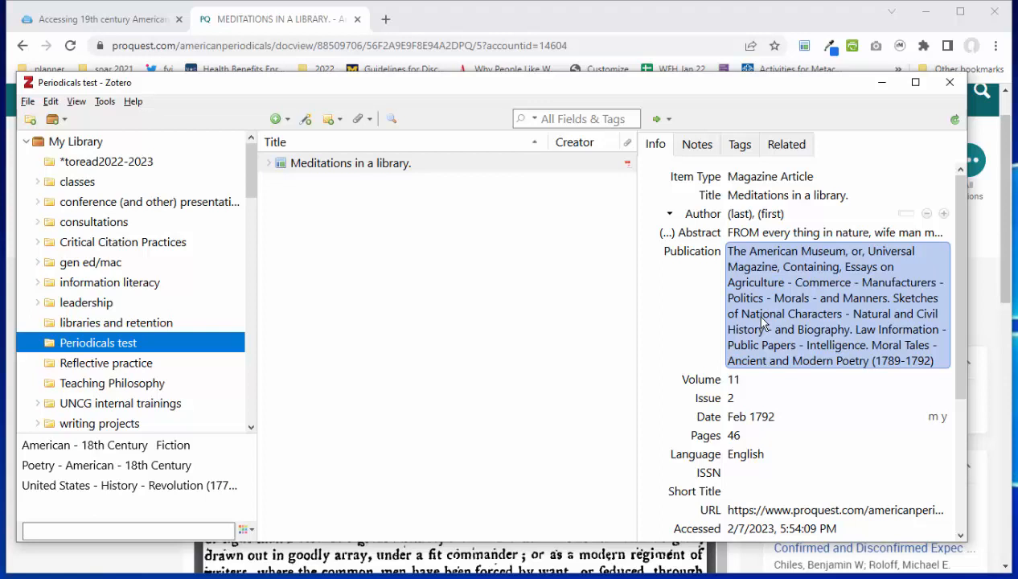
click(853, 193)
click(859, 195)
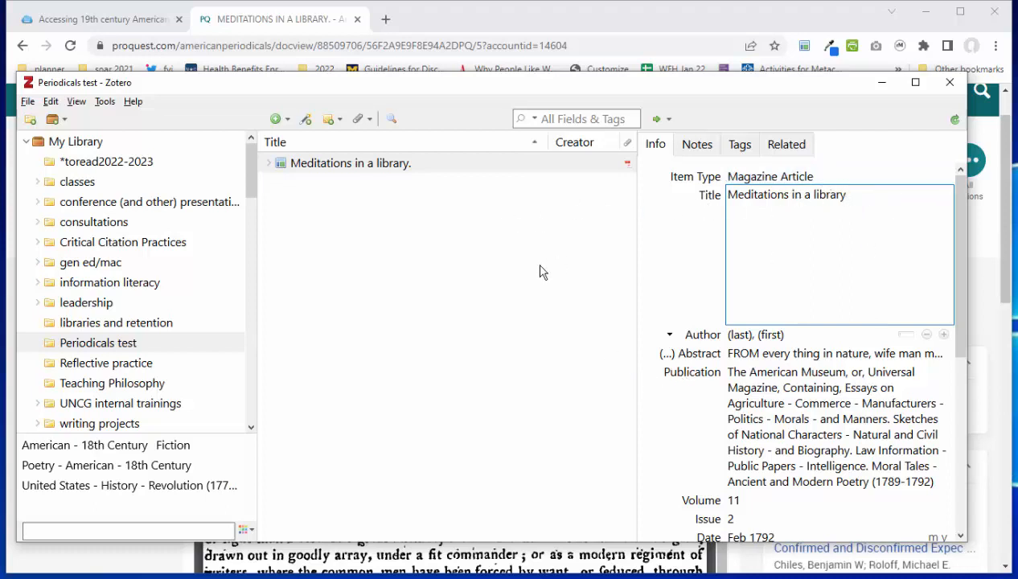
click(744, 410)
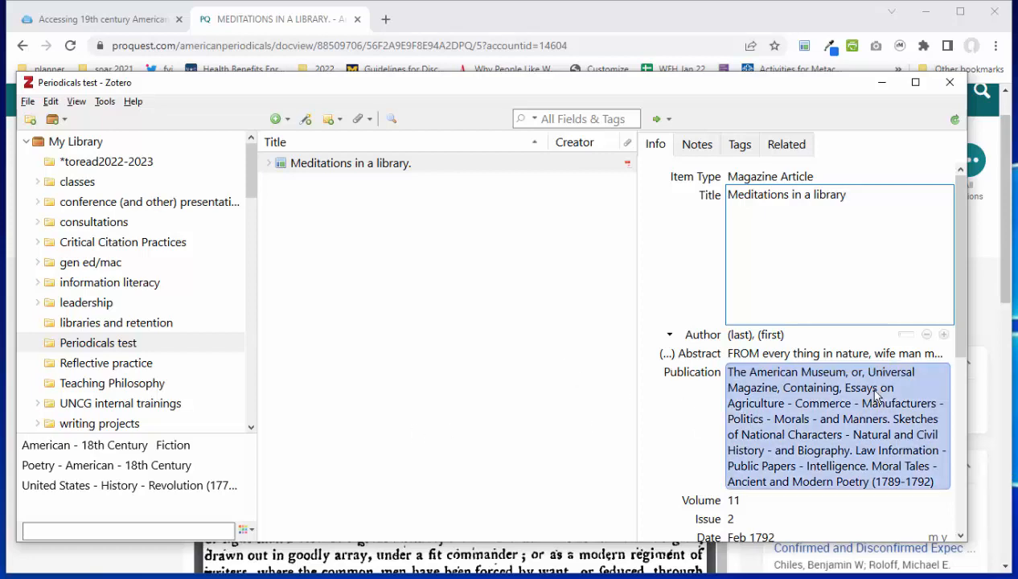
click(782, 417)
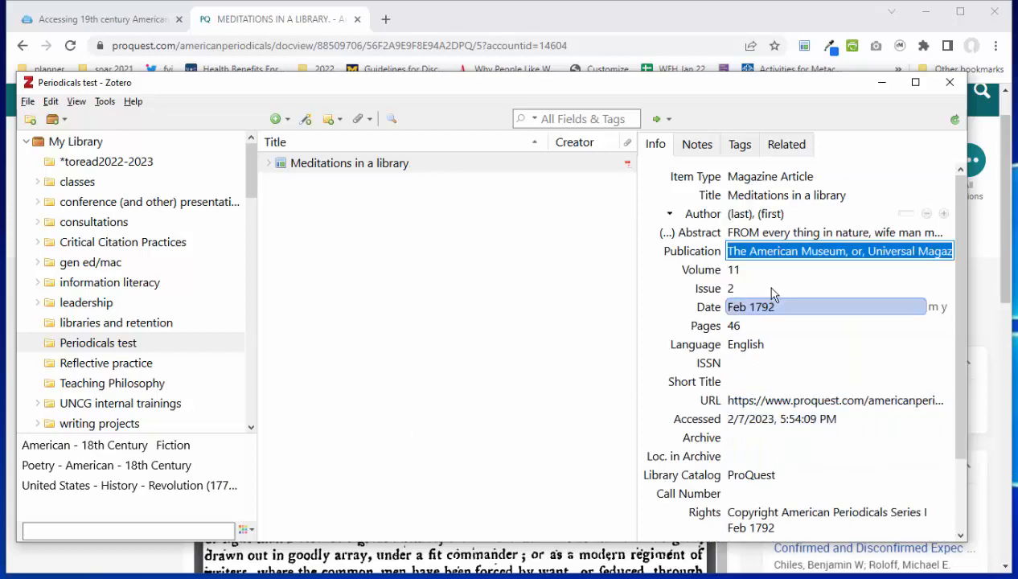
click(544, 269)
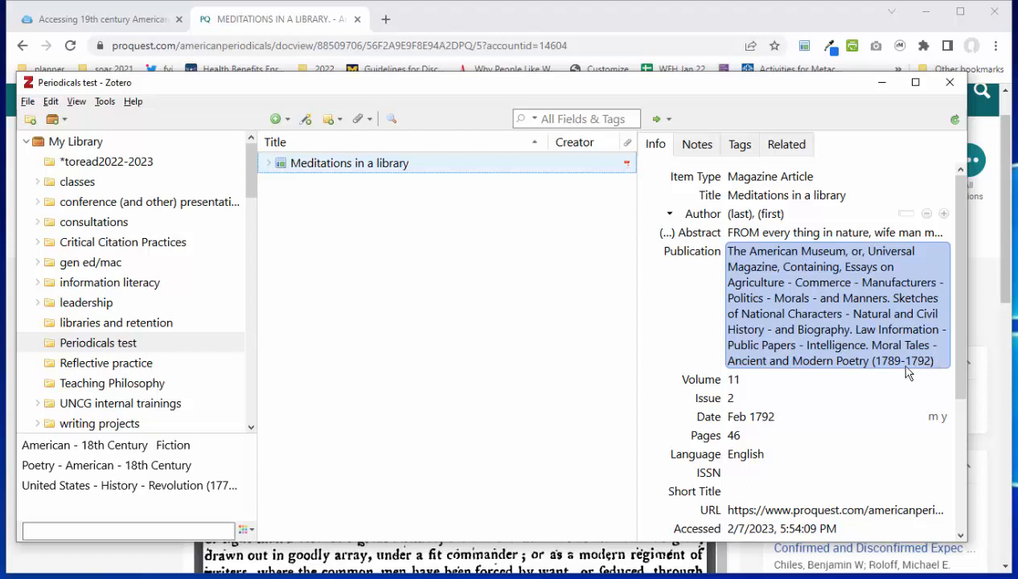
Shorten the publication name to "The American Museum, or, Universal Magazine" by deleting everything after "Magazine".
click(807, 416)
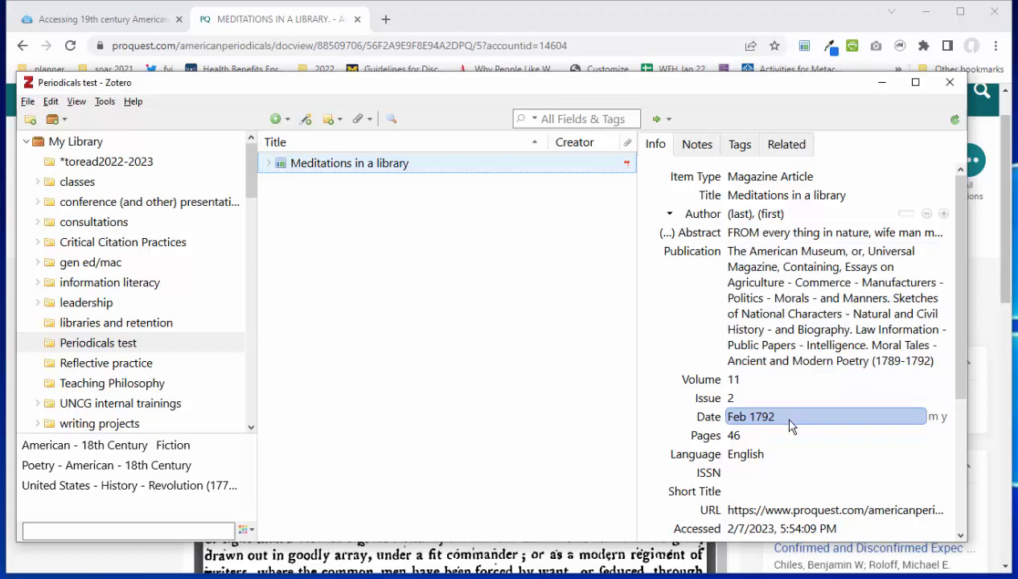
click(788, 267)
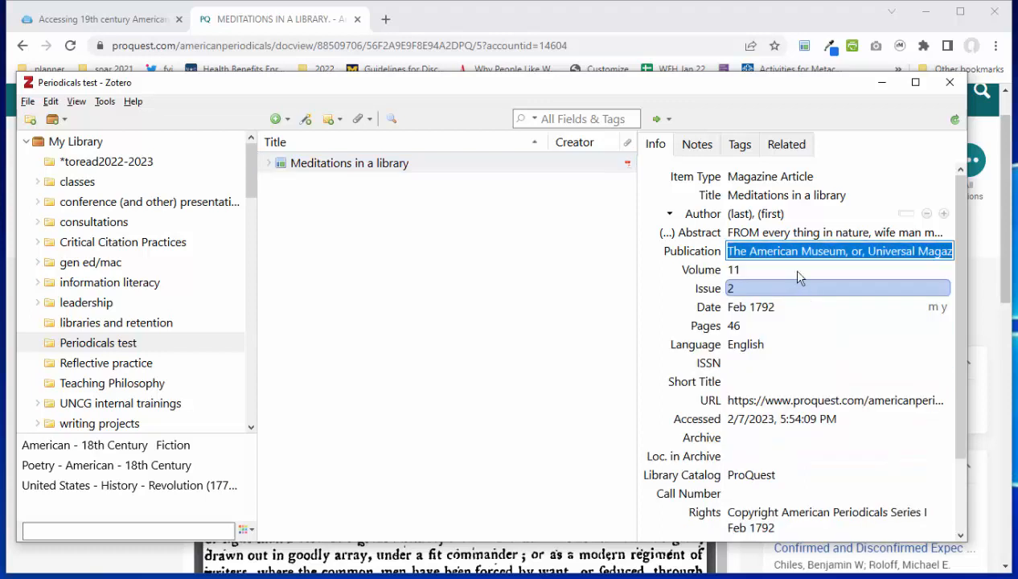
click(879, 253)
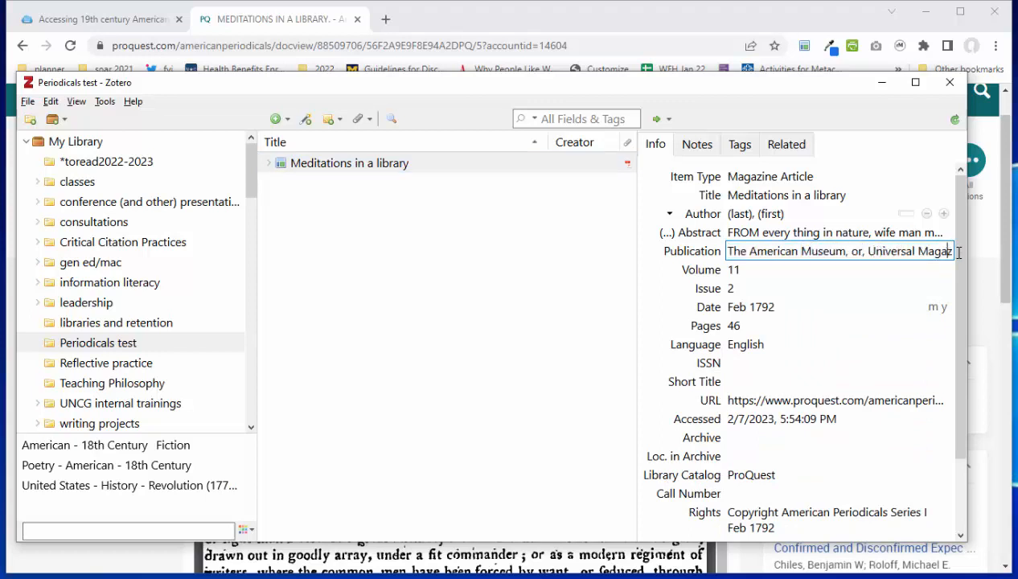
drag(959, 252, 958, 257)
click(903, 253)
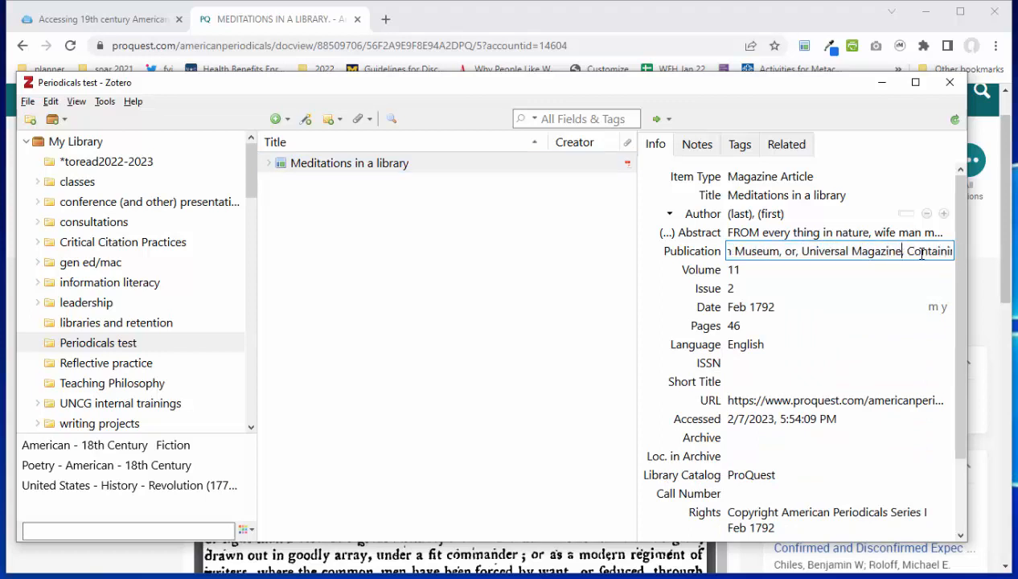
key(shift+End)
key(Delete)
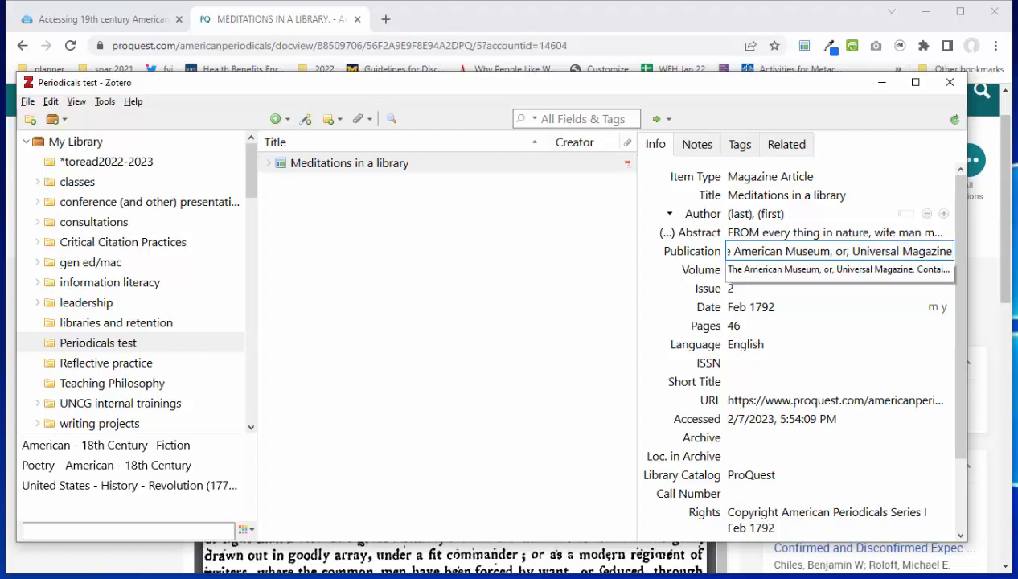
click(582, 281)
click(783, 252)
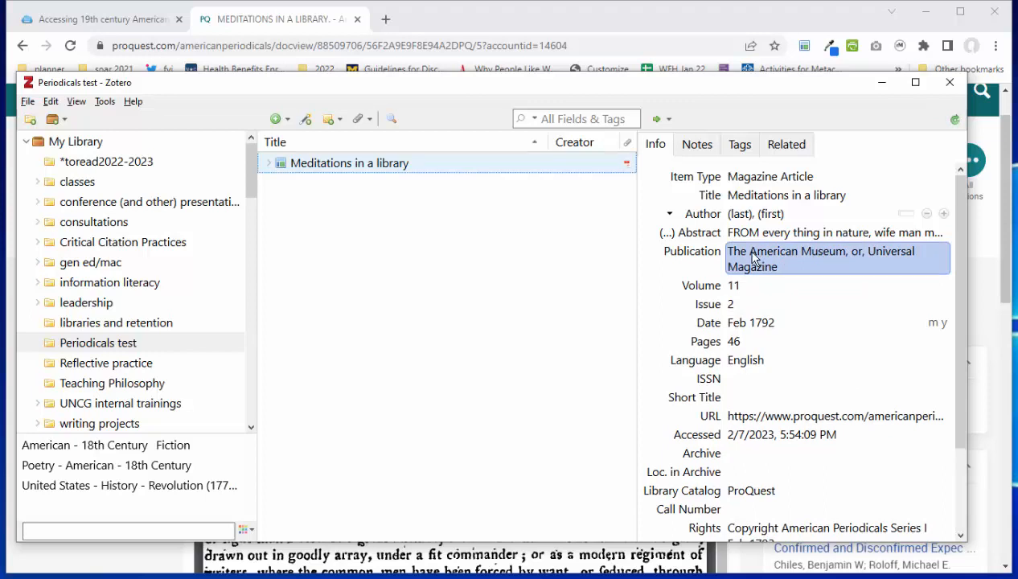
key(Return)
Check the record's page number against the article's full text in ProQuest and open the article's Page view PDF.
click(794, 194)
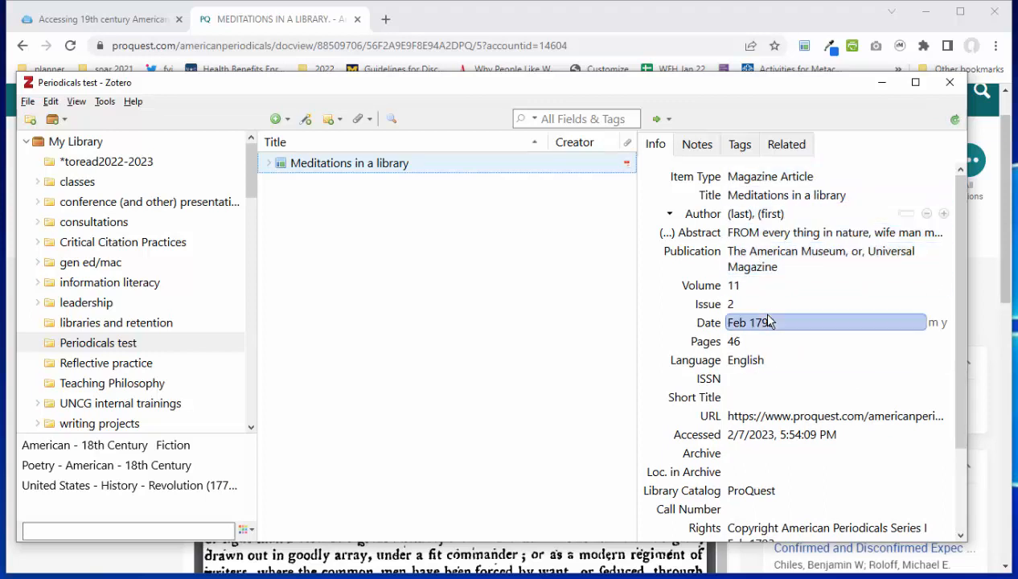
click(728, 341)
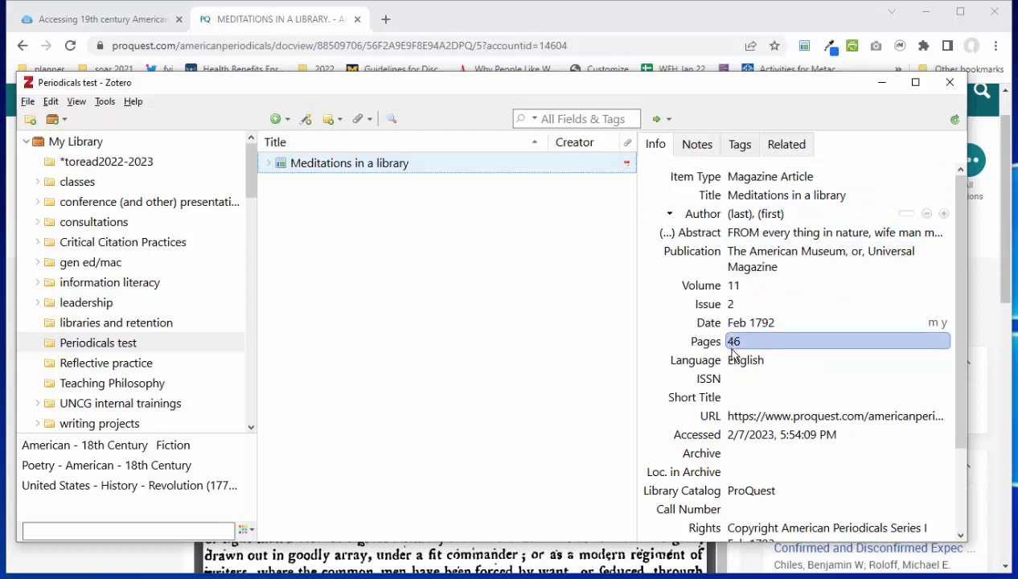
key(Return)
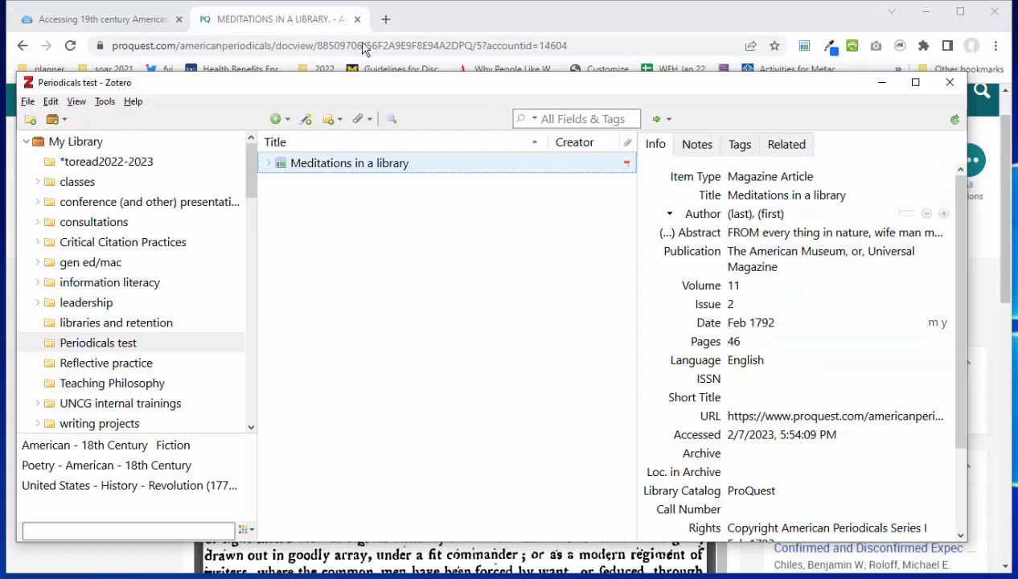
click(302, 24)
scroll(358, 408, down, 1)
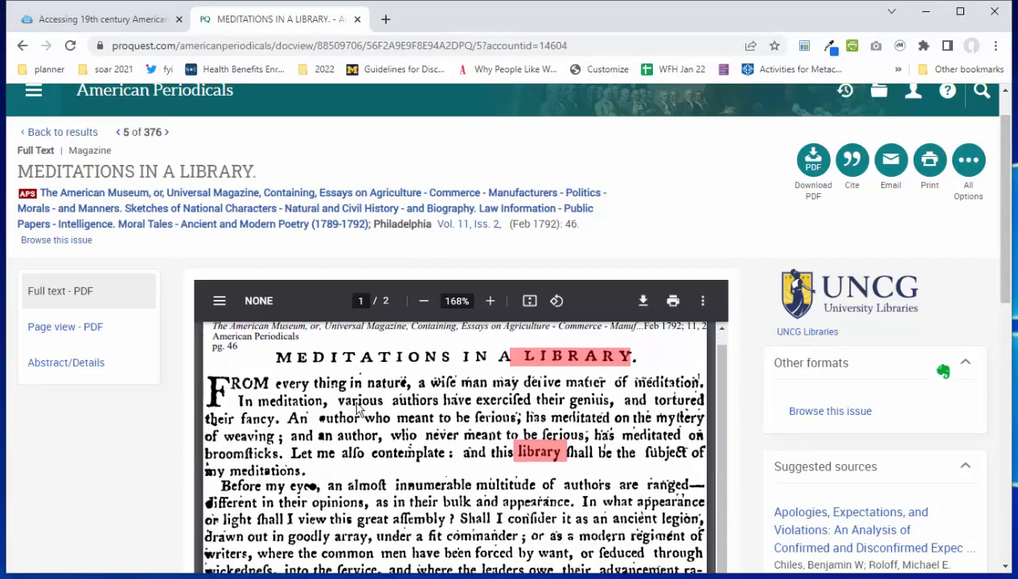
scroll(358, 409, down, 20)
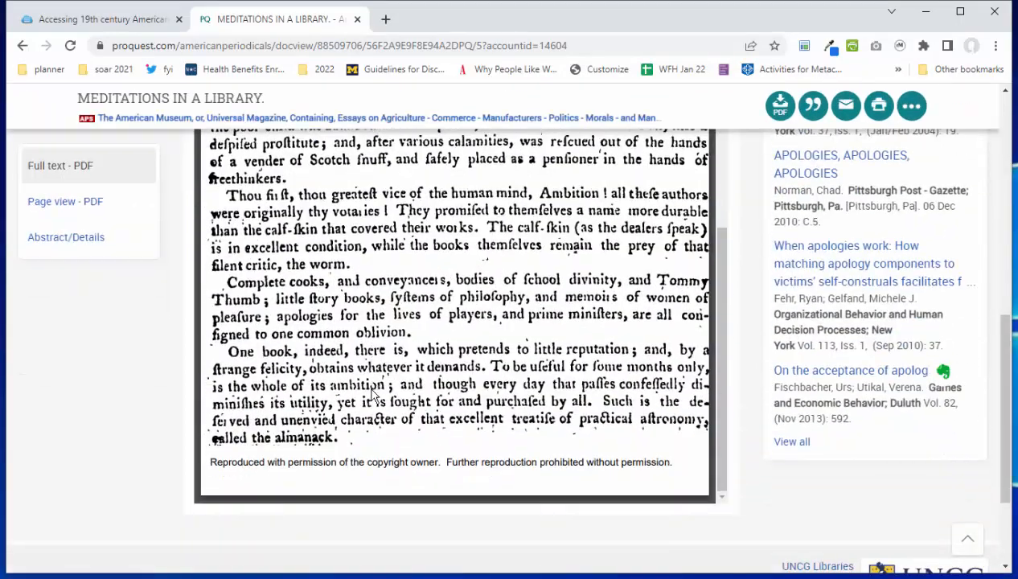
scroll(568, 393, up, 10)
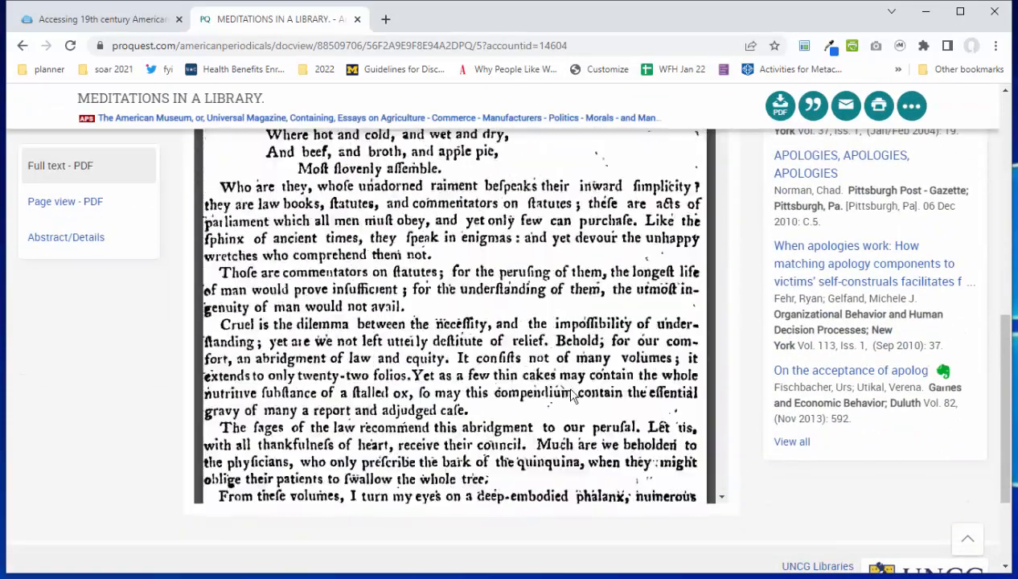
click(94, 208)
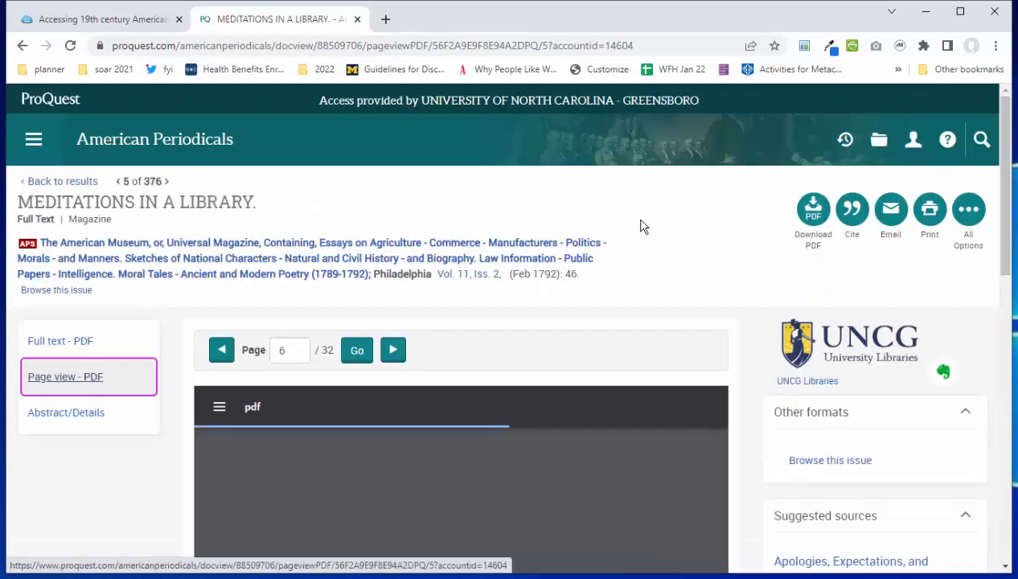
Examine the article's printed page numbers in the Page view PDF, advancing to page 7 of the issue to see where the article continues.
scroll(670, 280, down, 3)
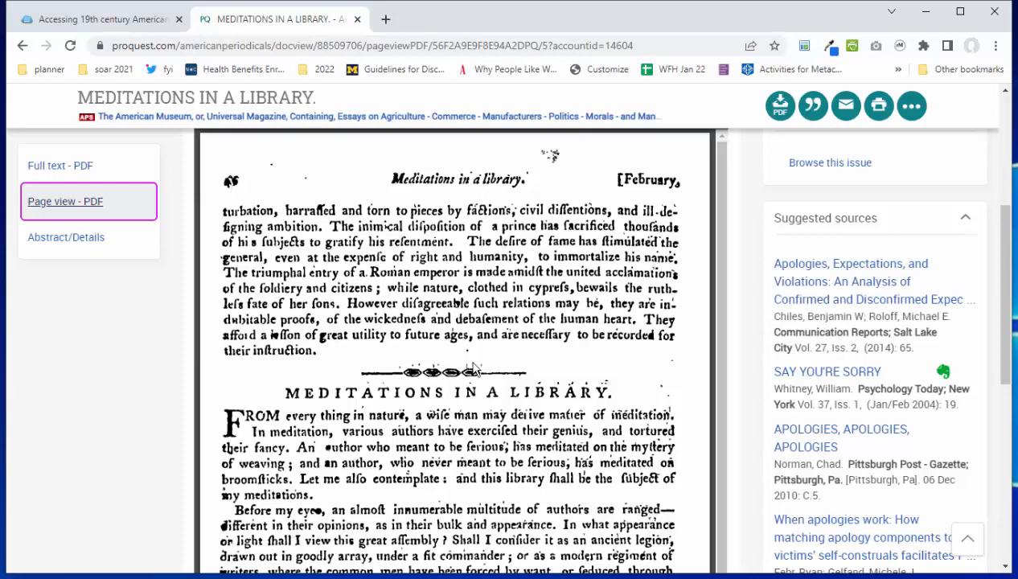
scroll(483, 362, down, 5)
scroll(742, 374, down, 5)
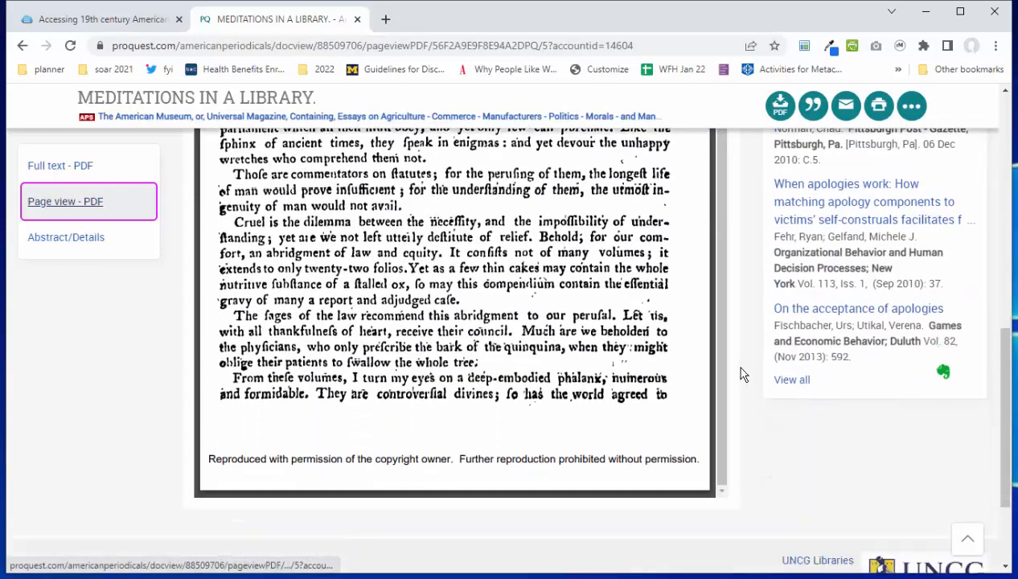
scroll(743, 374, down, 2)
scroll(715, 373, up, 2)
scroll(715, 373, down, 2)
scroll(715, 373, up, 4)
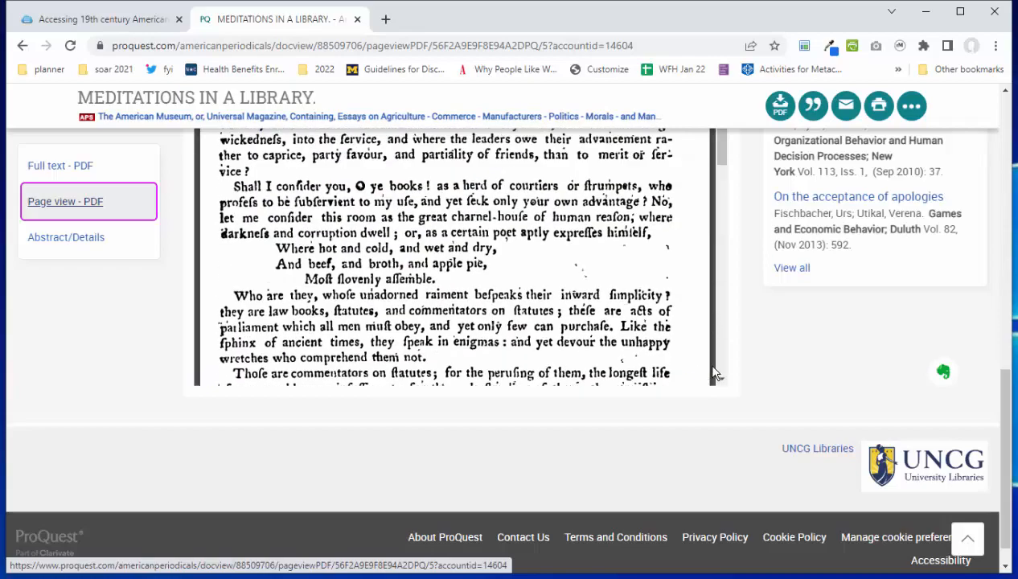
scroll(714, 373, up, 5)
scroll(761, 226, up, 6)
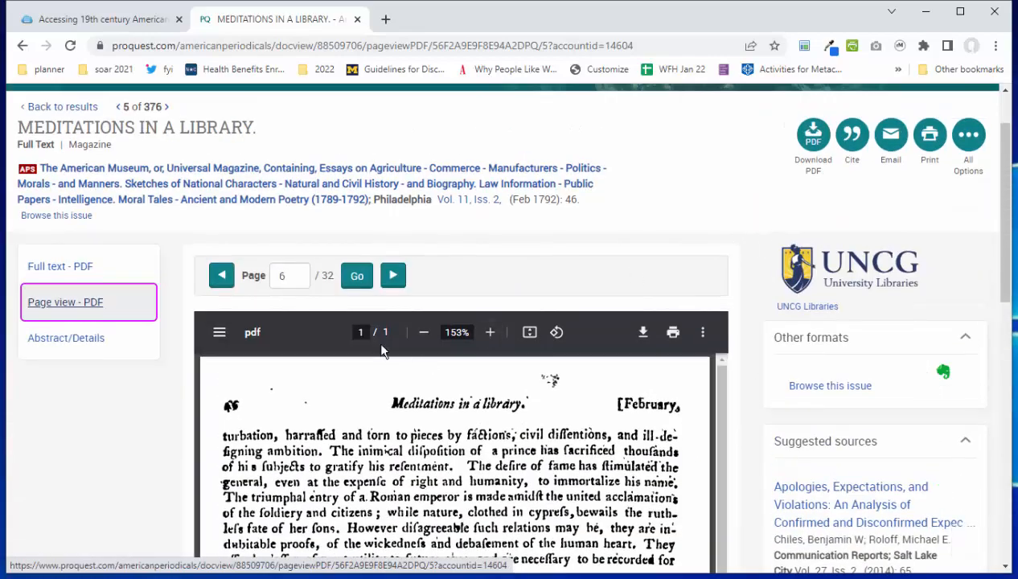
click(393, 276)
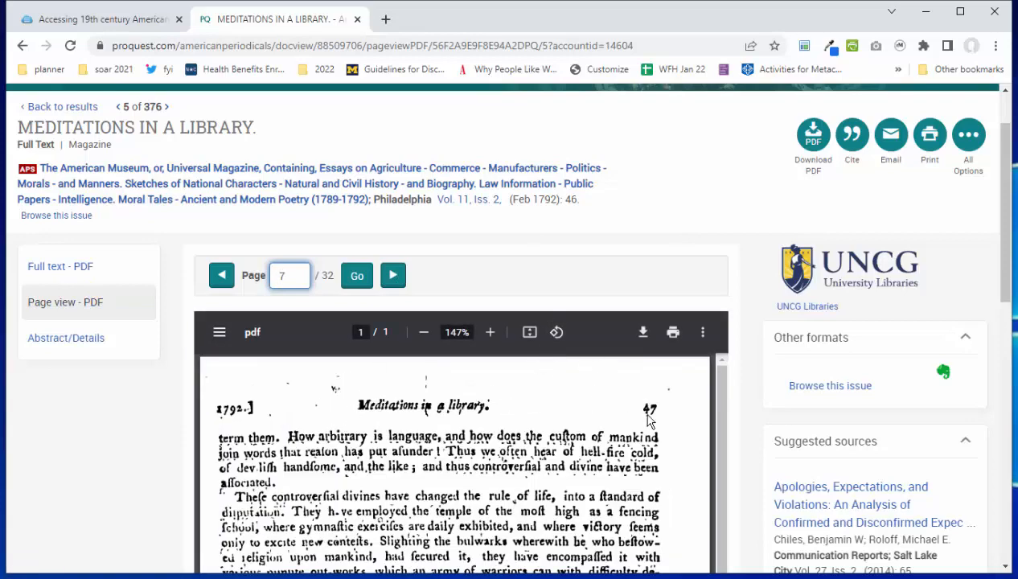
scroll(652, 413, down, 5)
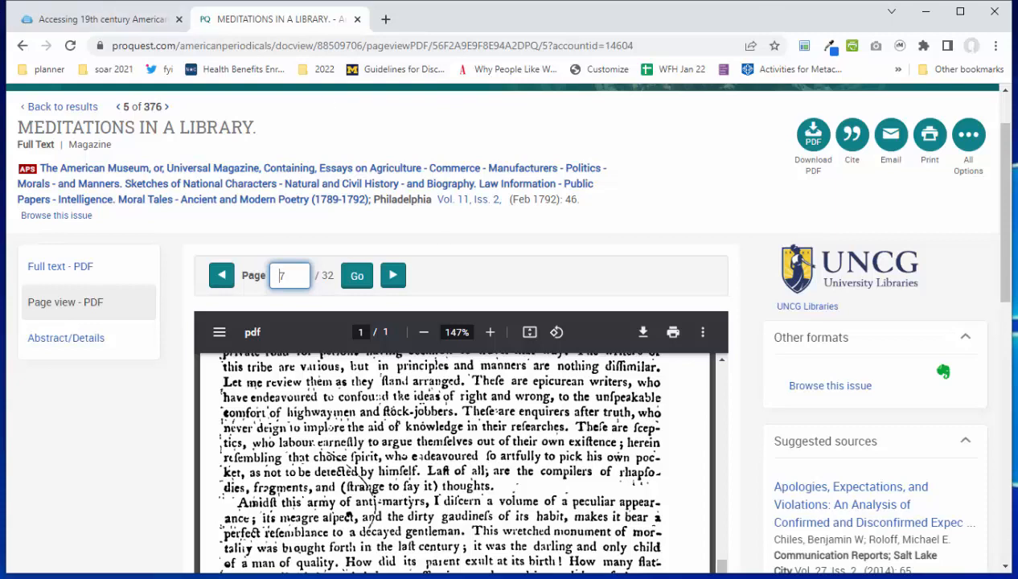
Switch to Zotero and set the article's page range to 46-47.
key(alt+Tab)
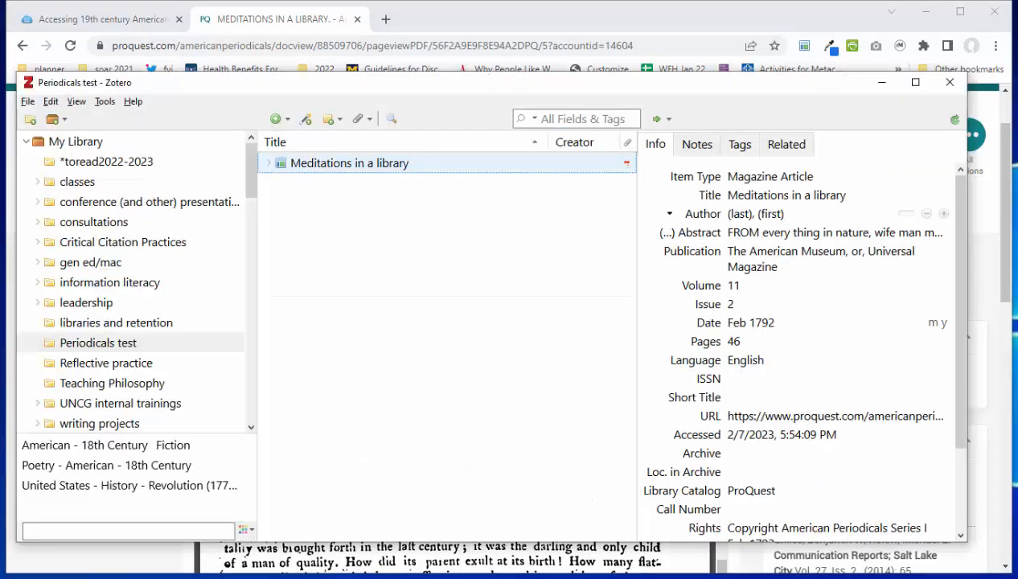
click(766, 343)
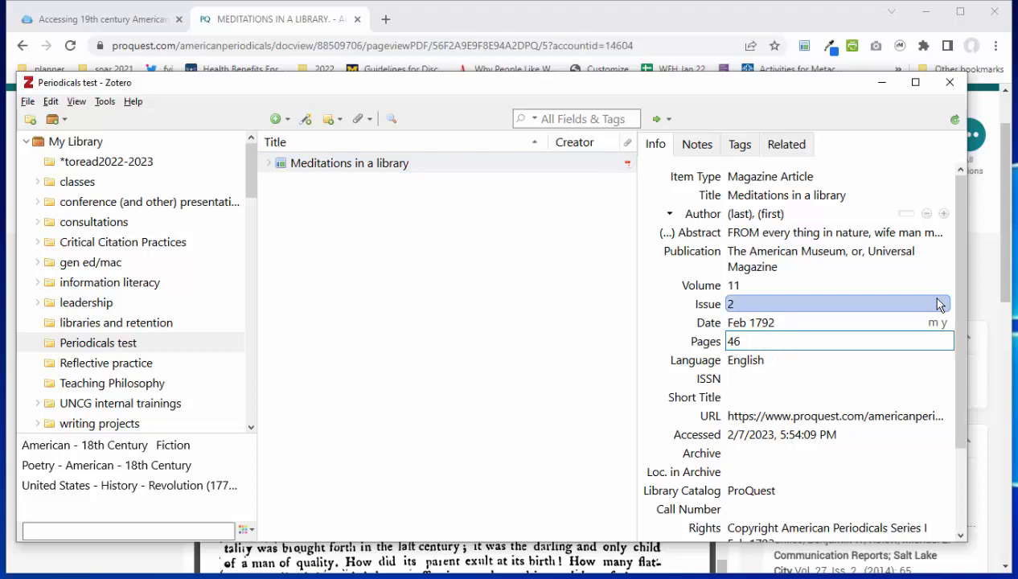
text(-47)
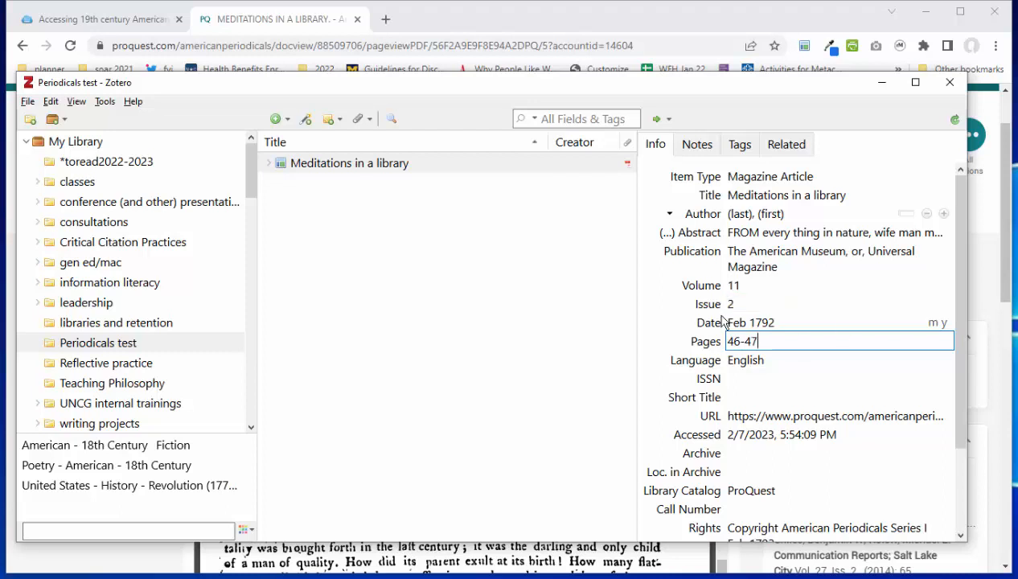
click(568, 404)
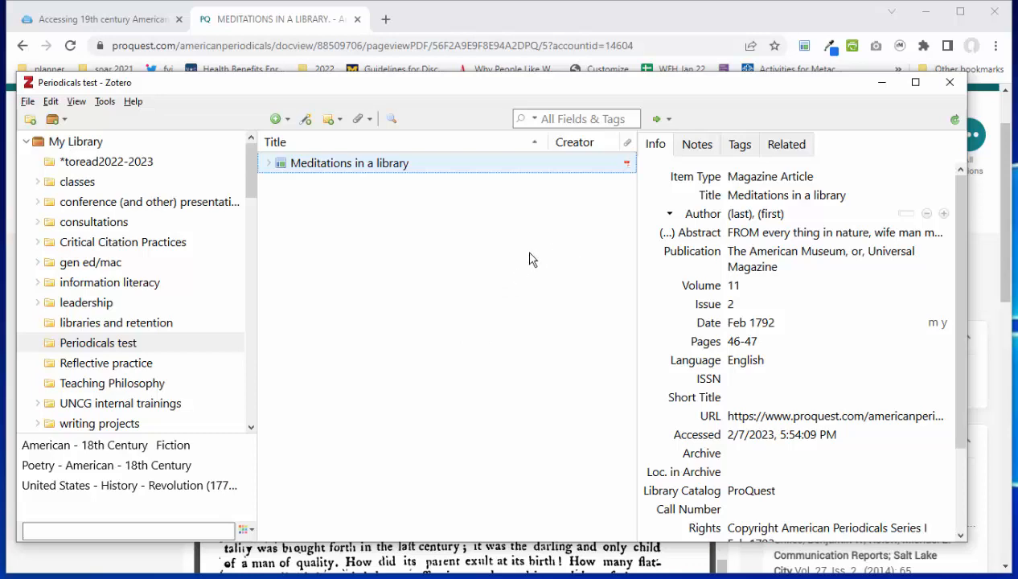
Return to the ProQuest results, open "CURIOUS FACT respecting the DISCOVERY of RICA", and save it to Zotero's "Periodicals test" collection.
click(265, 7)
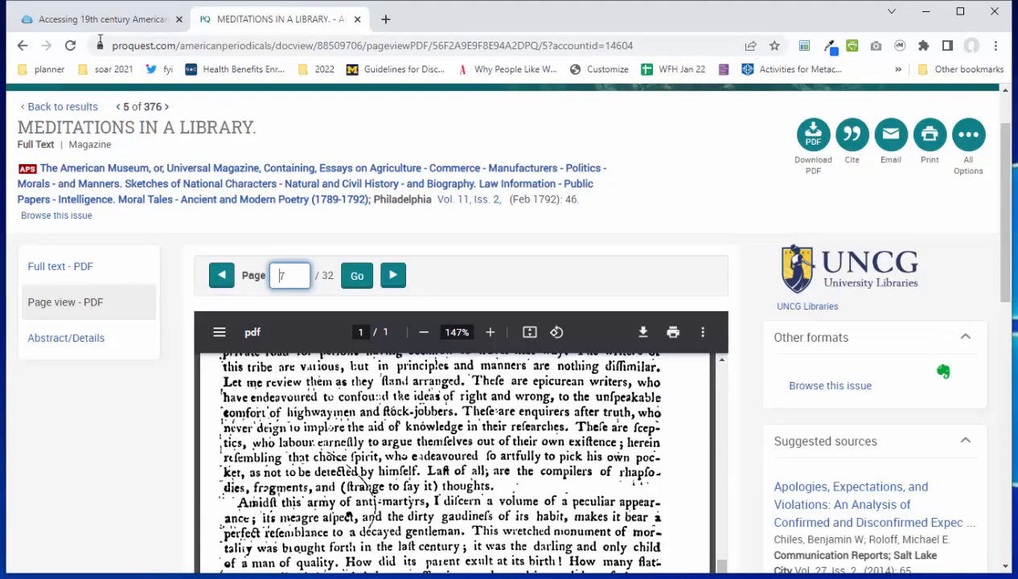
click(23, 46)
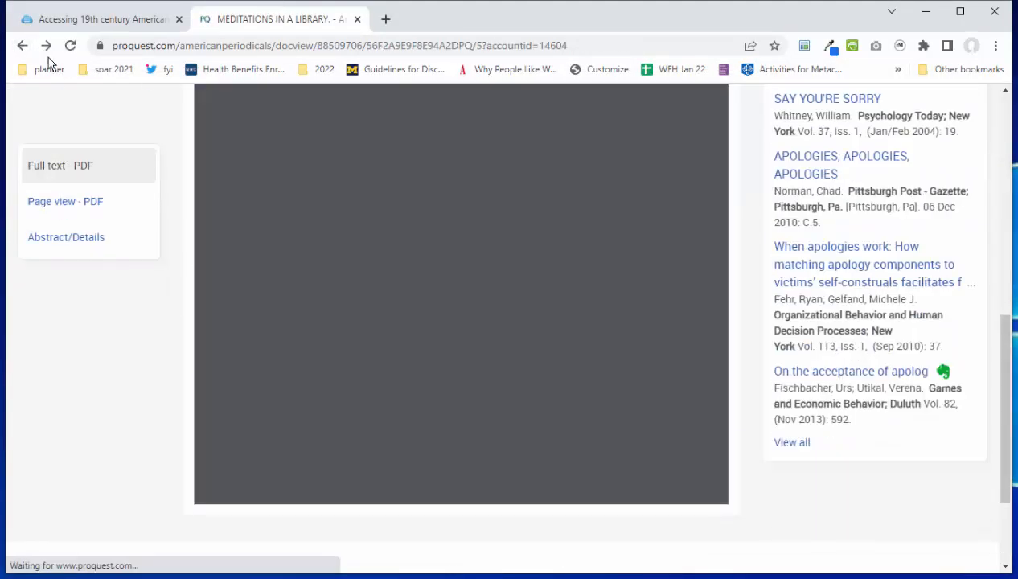
click(22, 46)
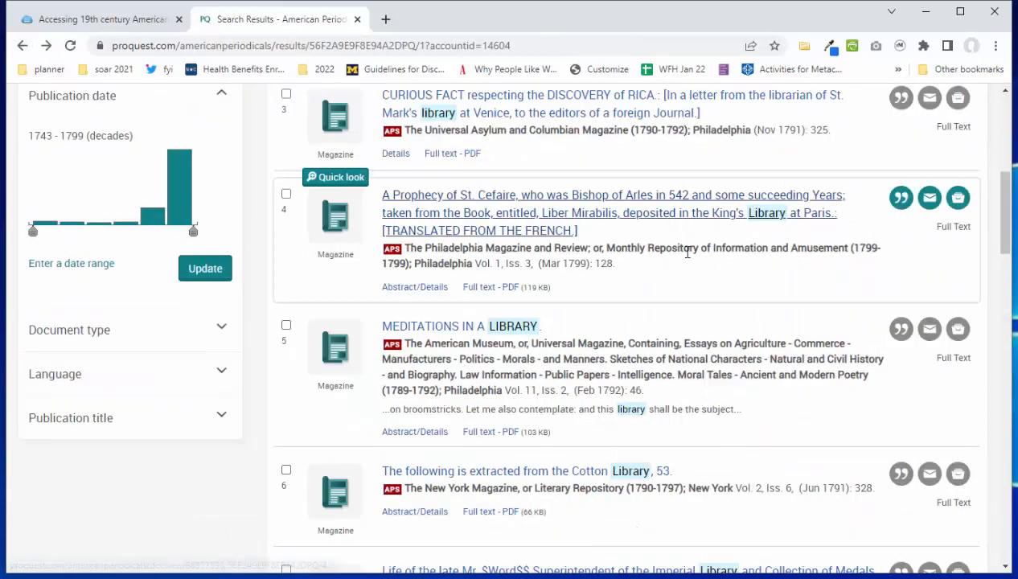
scroll(684, 265, up, 3)
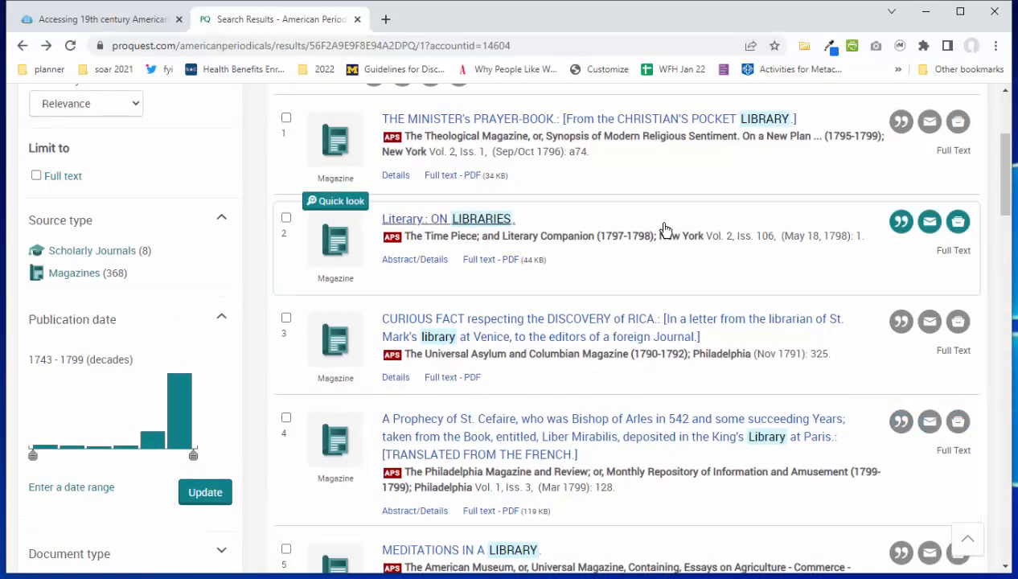
click(599, 338)
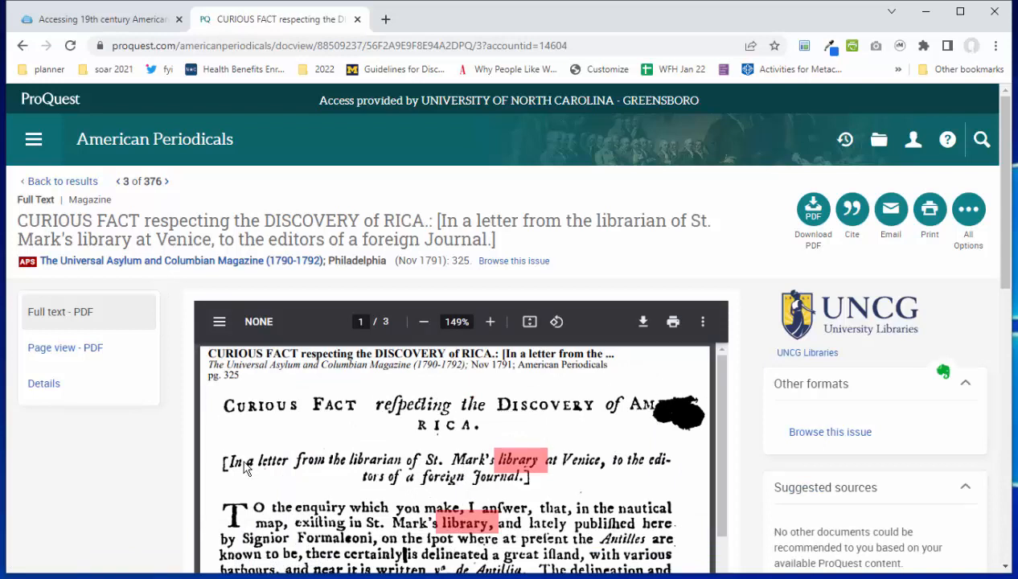
click(804, 46)
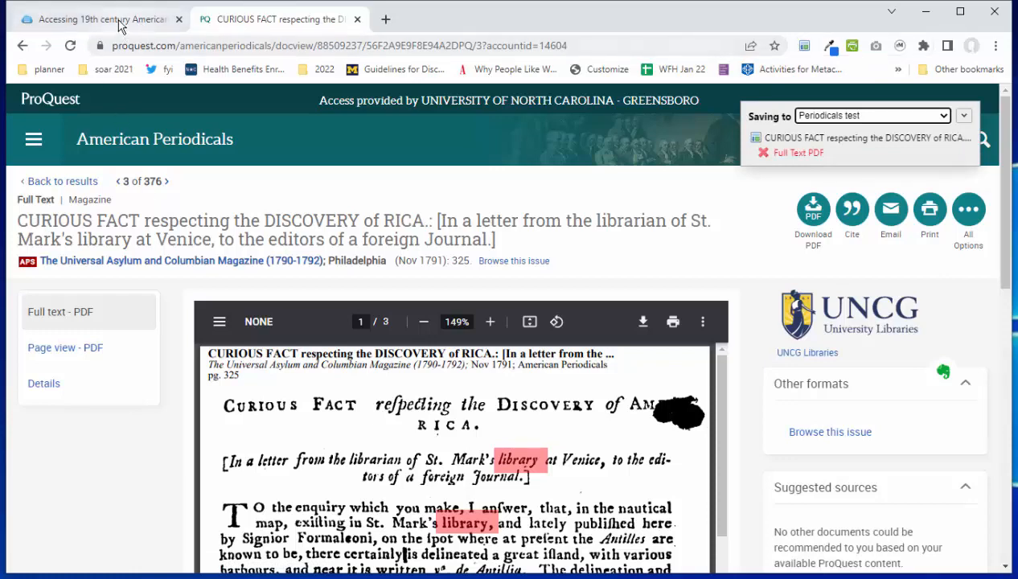
Switch to Zotero and convert the newly saved article's title to sentence case.
key(alt+Tab)
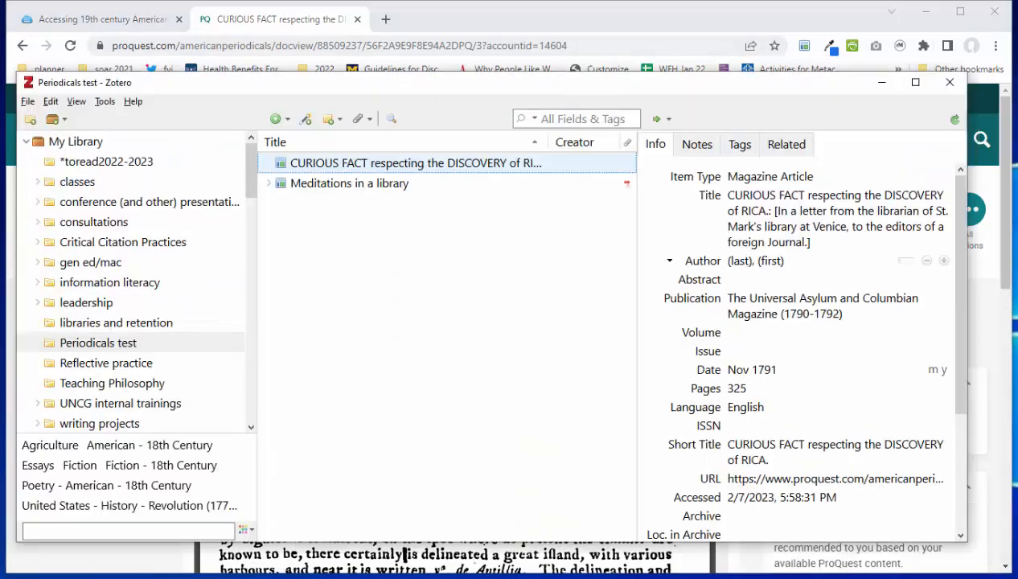
click(732, 211)
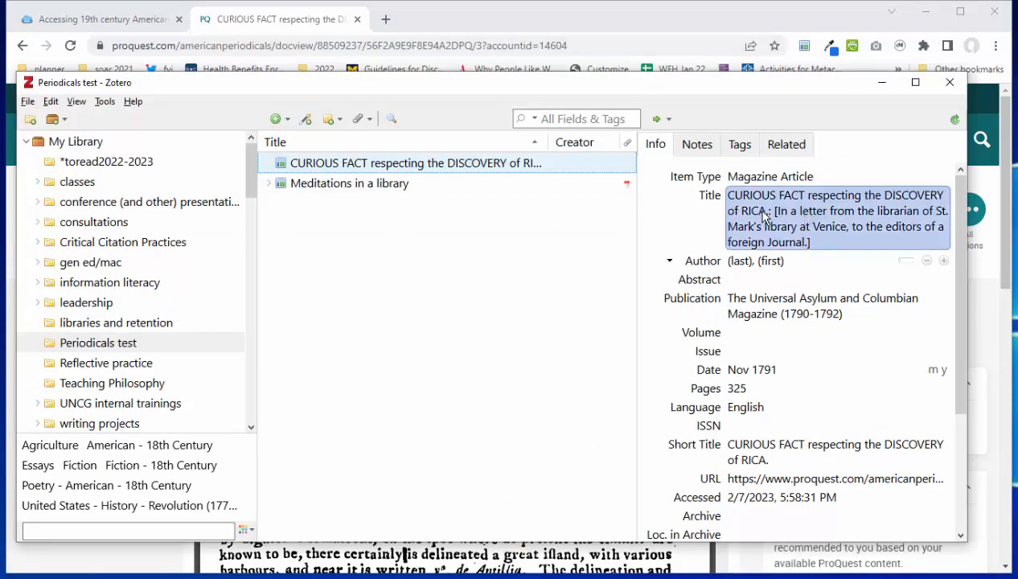
right_click(770, 216)
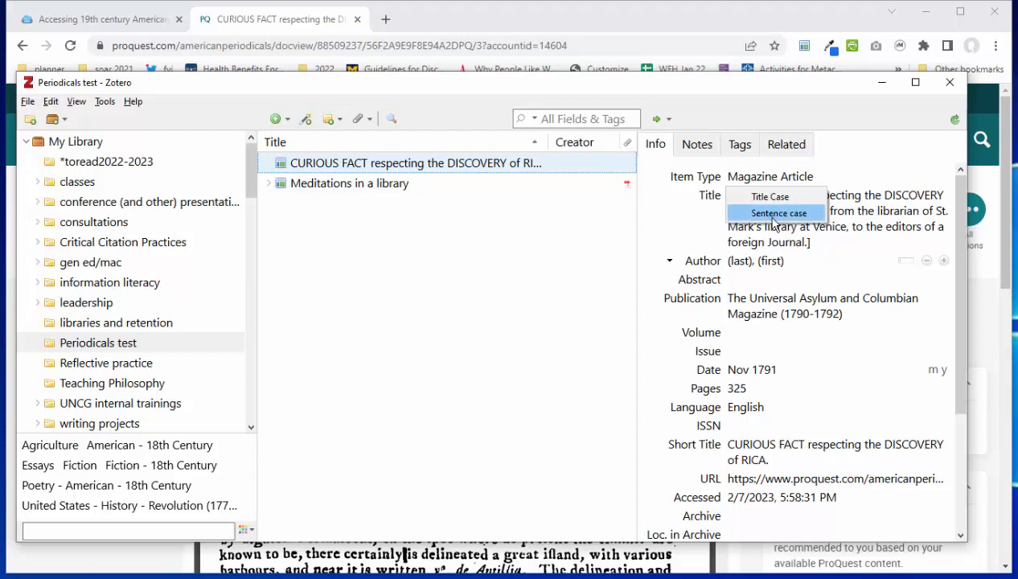
click(773, 217)
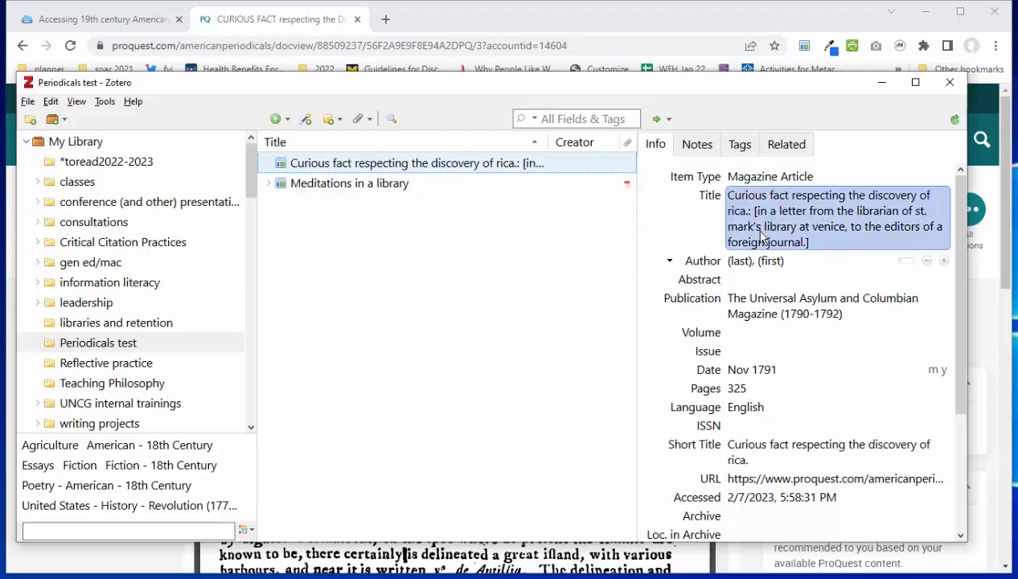
Delete the period, colon and bracketed subtitle after "rica" from the article's title.
click(762, 238)
click(751, 210)
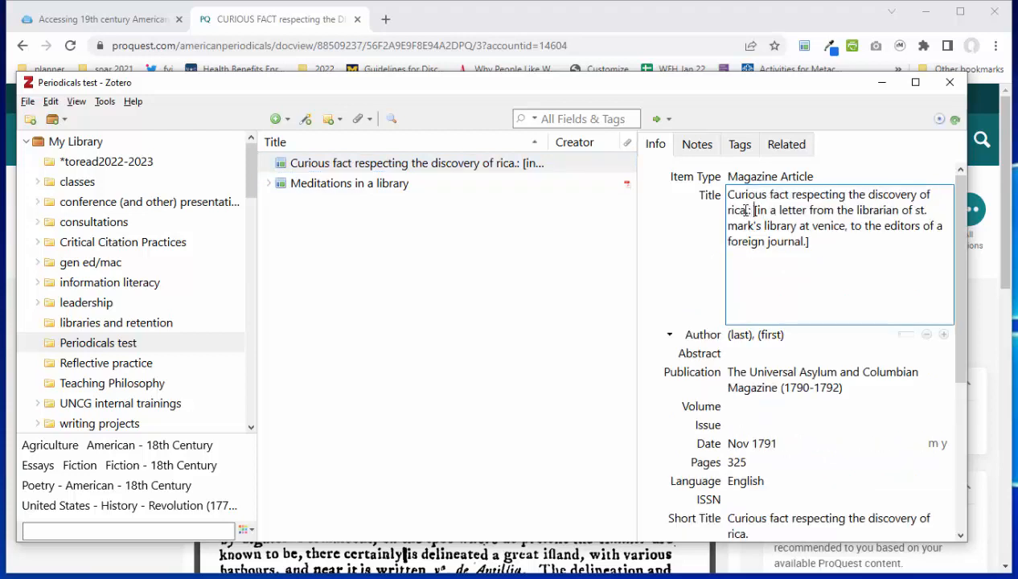
drag(748, 211, 828, 238)
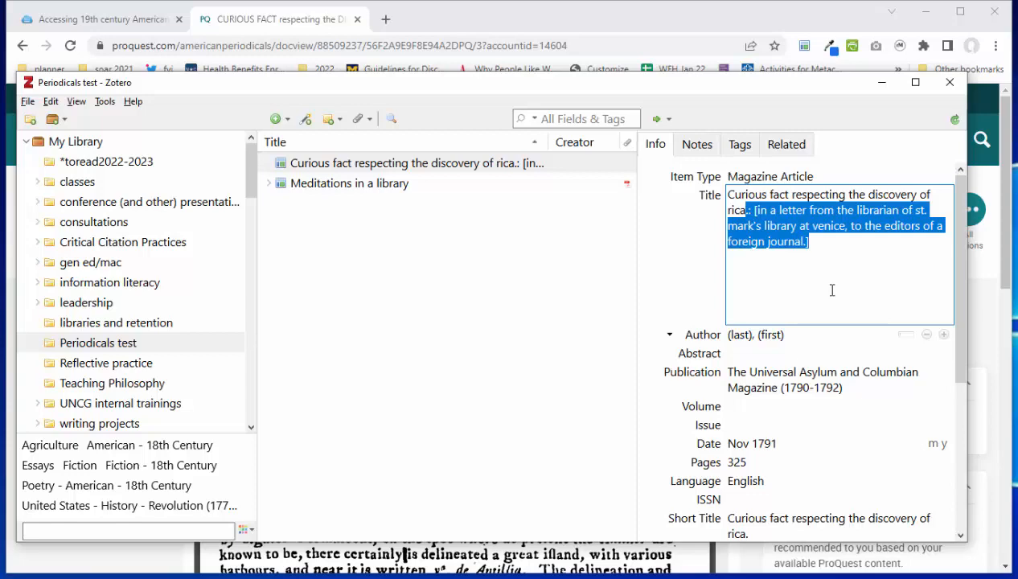
key(BackSpace)
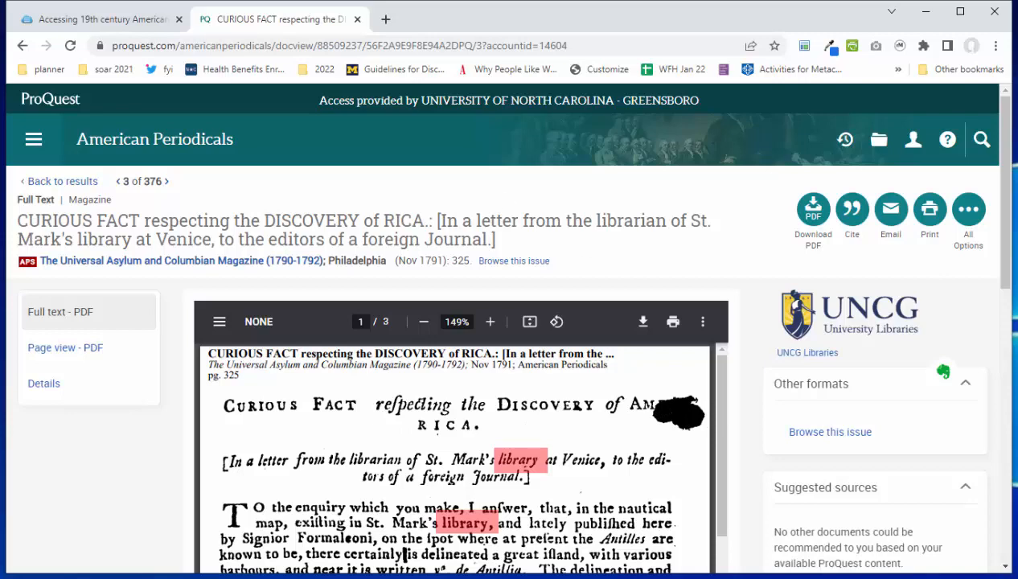
Complete the truncated last word so that the title reads "Curious fact respecting the discovery of America".
key(alt+Tab)
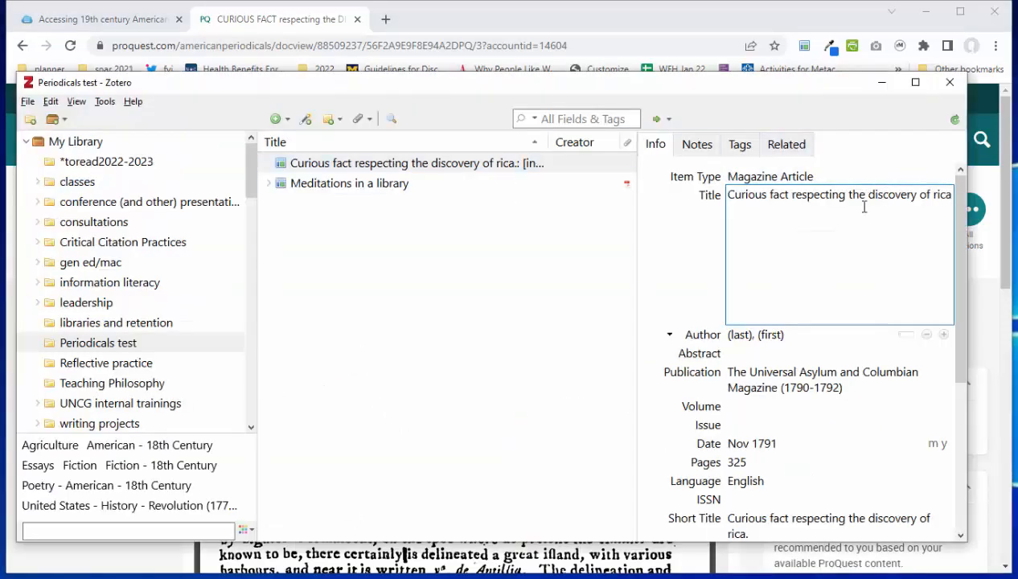
click(929, 194)
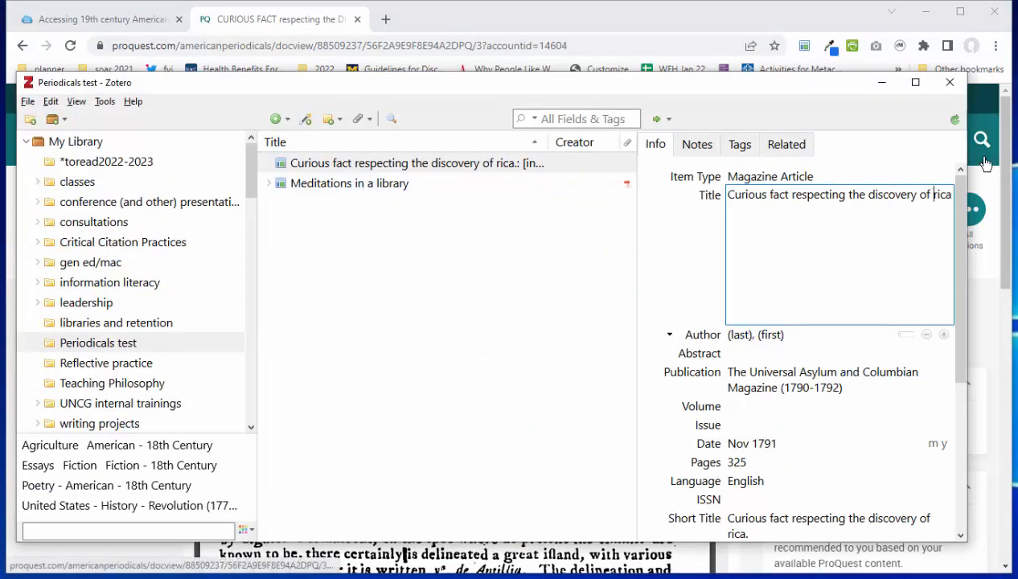
text(Ameri)
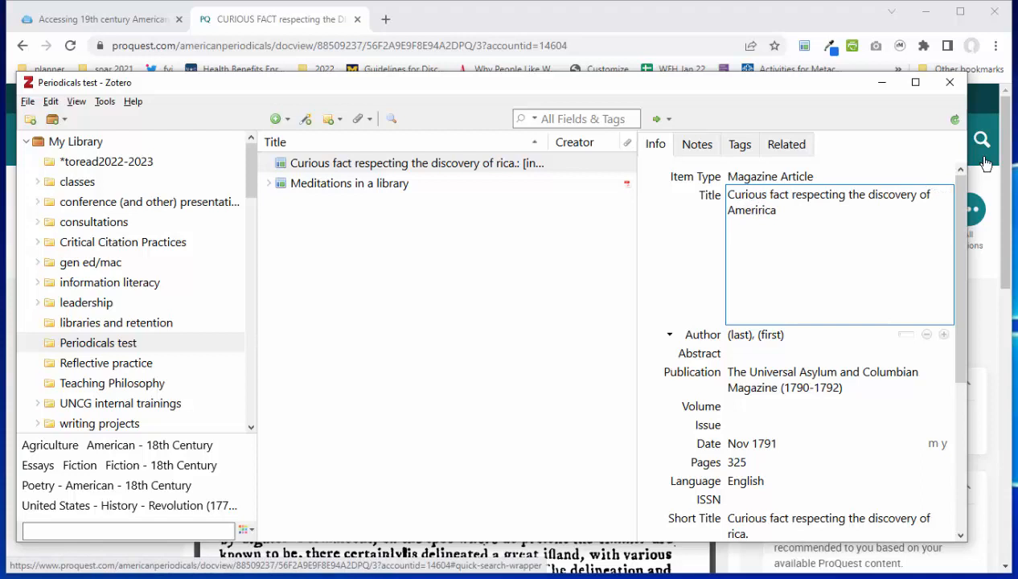
key(BackSpace)
key(BackSpace)
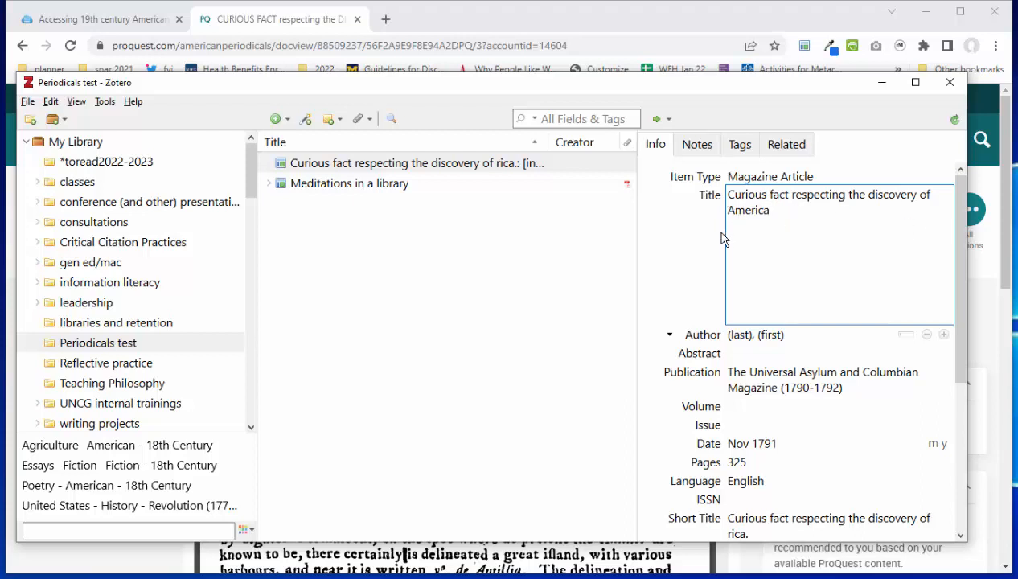
click(666, 239)
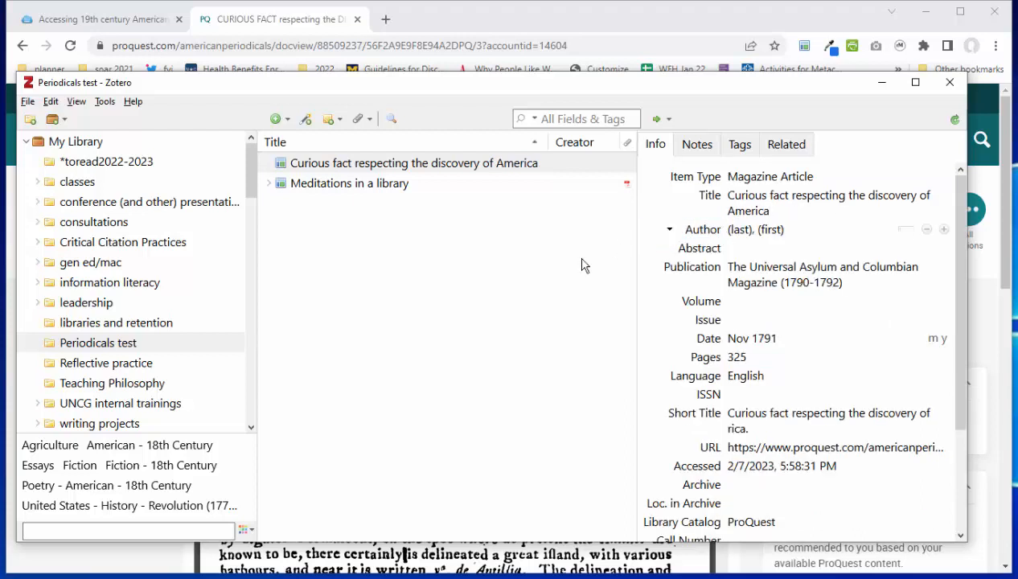
Switch to ProQuest and examine the article's full-text PDF from its heading to its end.
click(278, 21)
scroll(473, 456, down, 10)
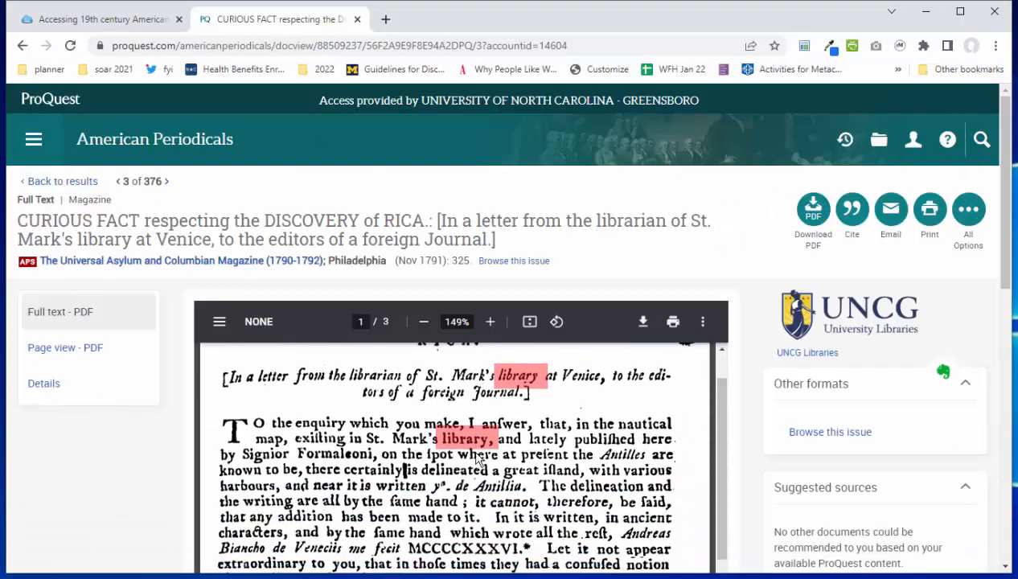
scroll(477, 458, up, 6)
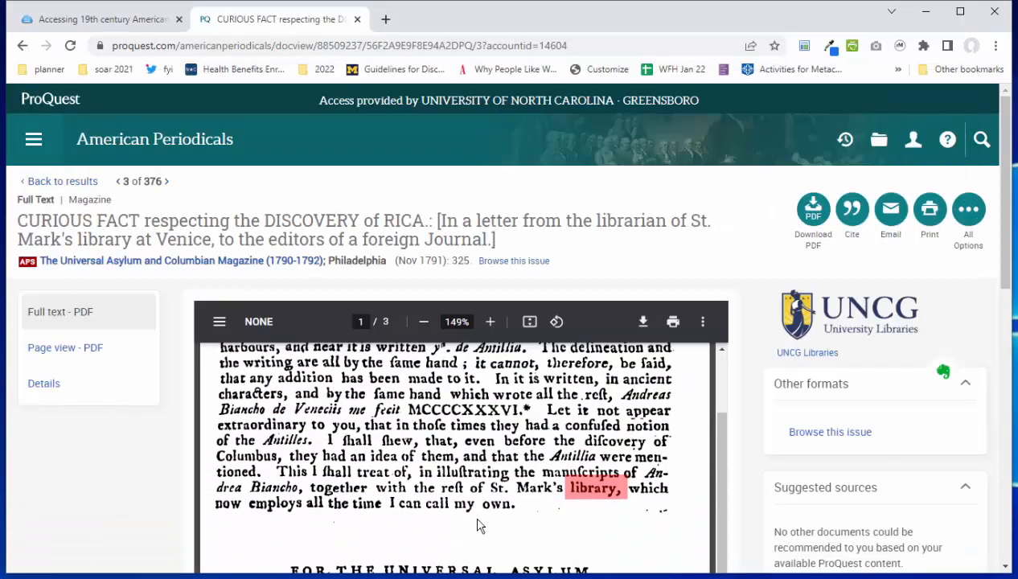
scroll(481, 519, up, 2)
scroll(567, 468, down, 4)
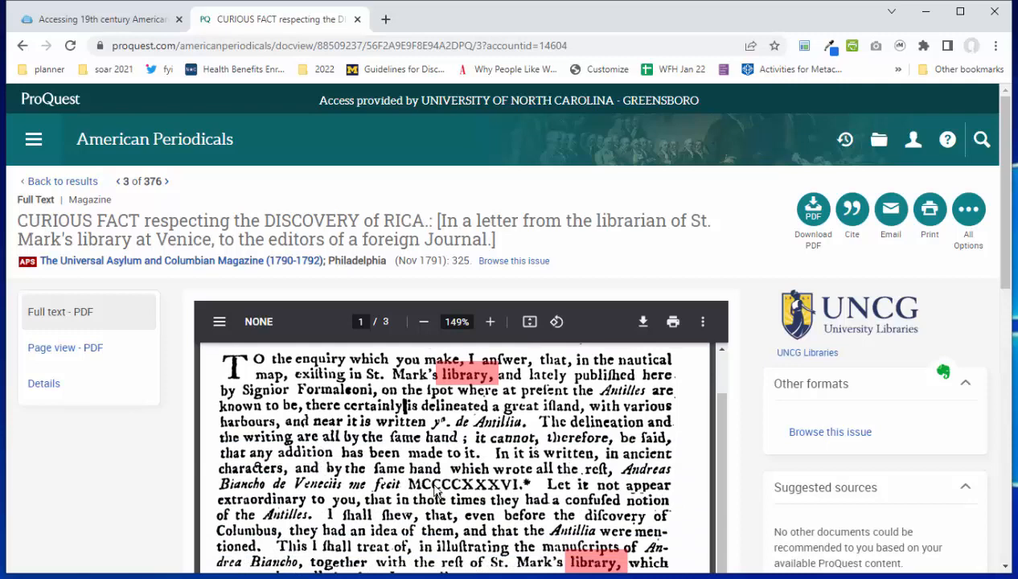
scroll(444, 486, up, 2)
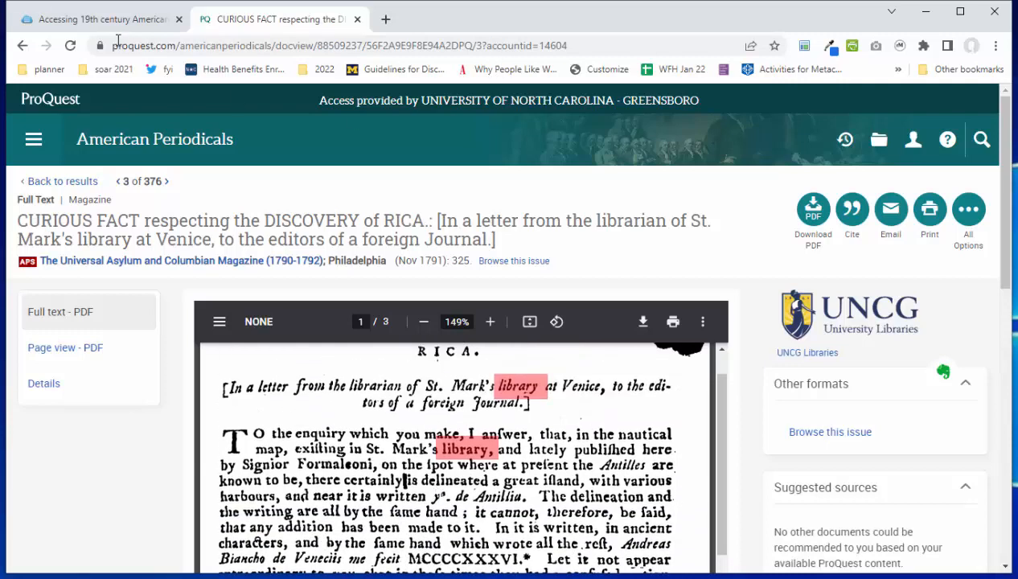
Back in Zotero, remove the "(1790-1792)" date range so that the publication reads "The Universal Asylum and Columbian Magazine".
click(215, 1)
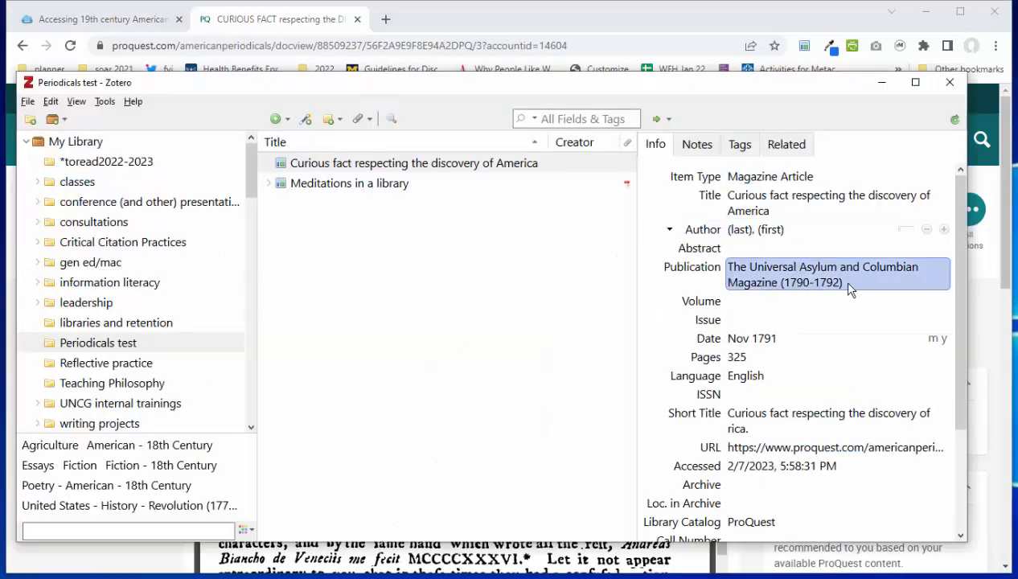
click(800, 277)
click(919, 267)
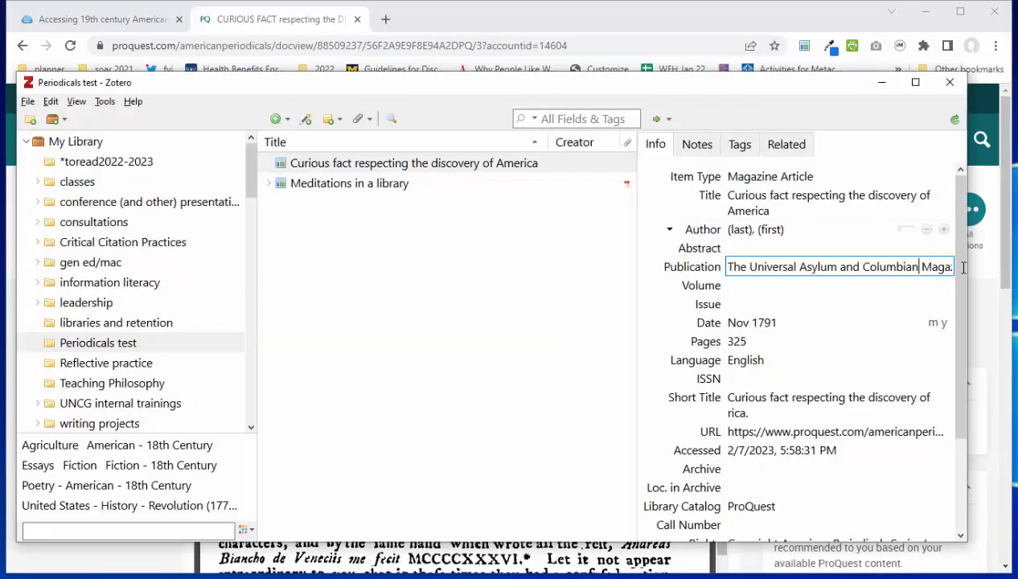
drag(919, 267, 1004, 267)
click(890, 268)
drag(890, 268, 973, 267)
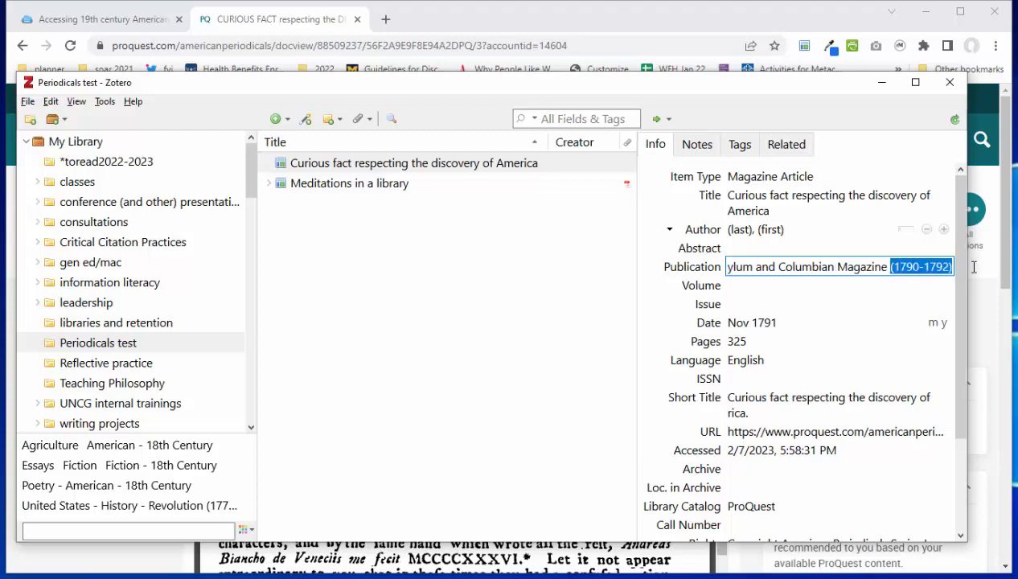
key(BackSpace)
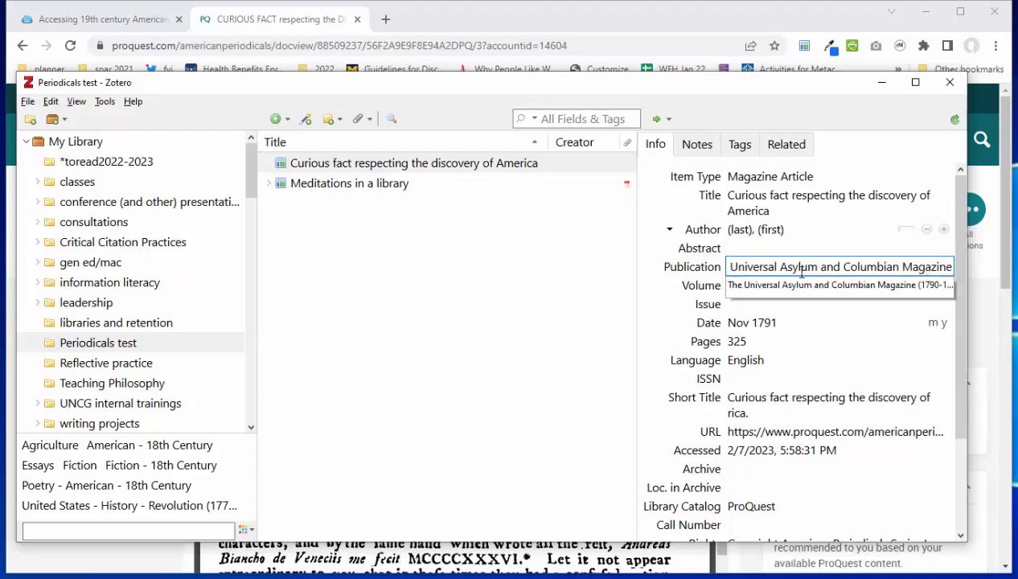
click(559, 318)
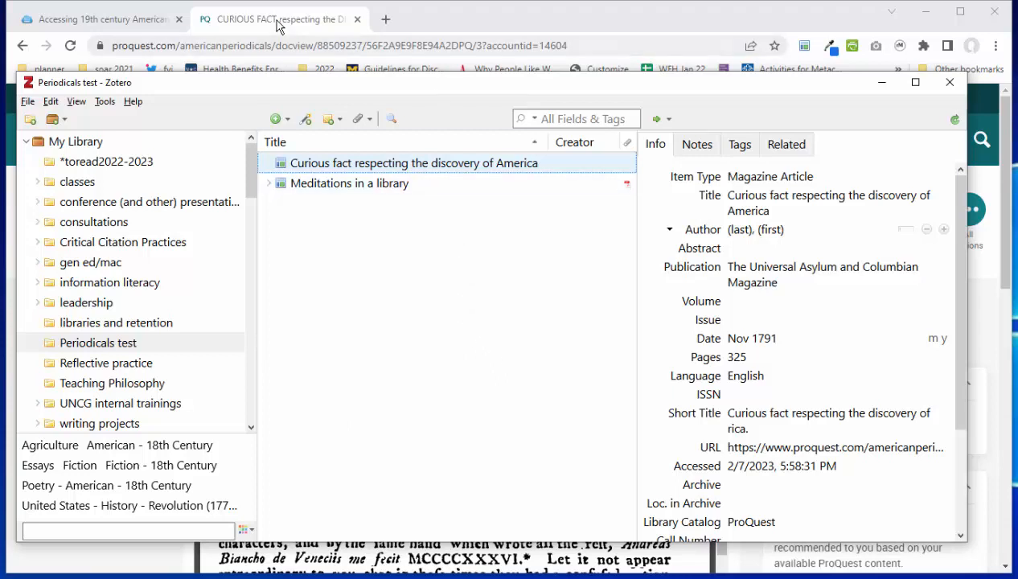
Return to the browser and open the library guide page "Accessing 19th century American periodicals online".
click(347, 20)
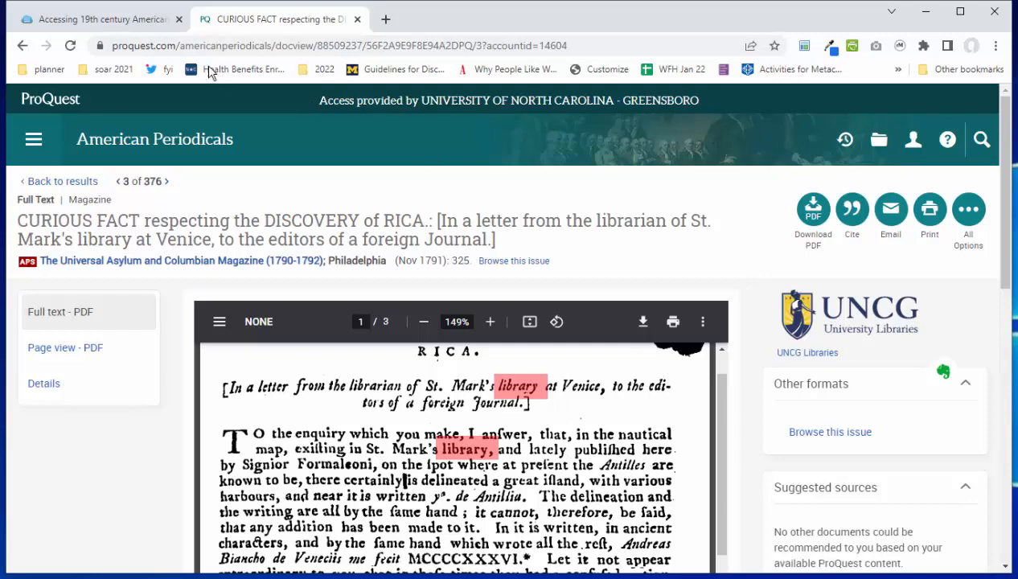
click(102, 22)
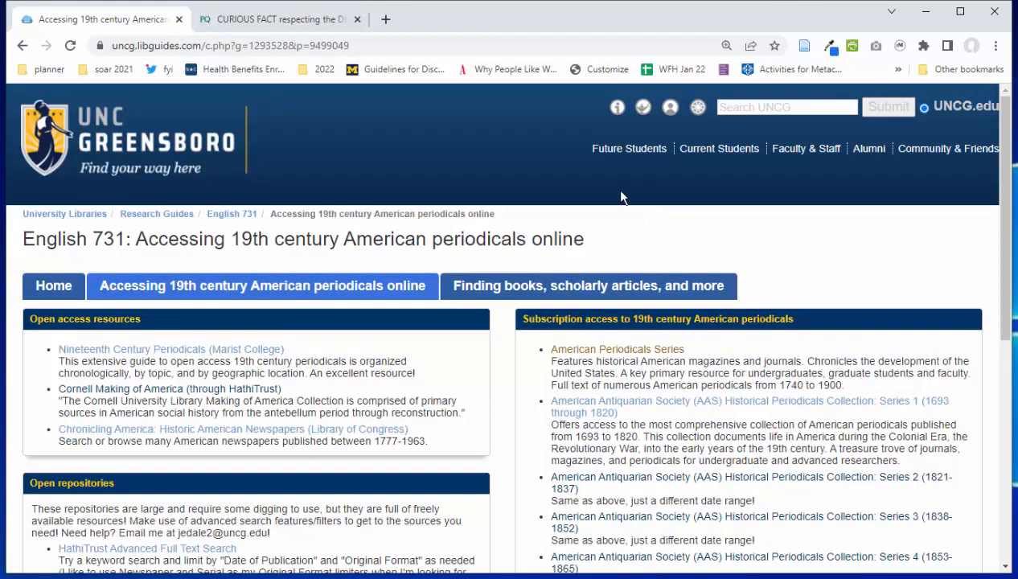